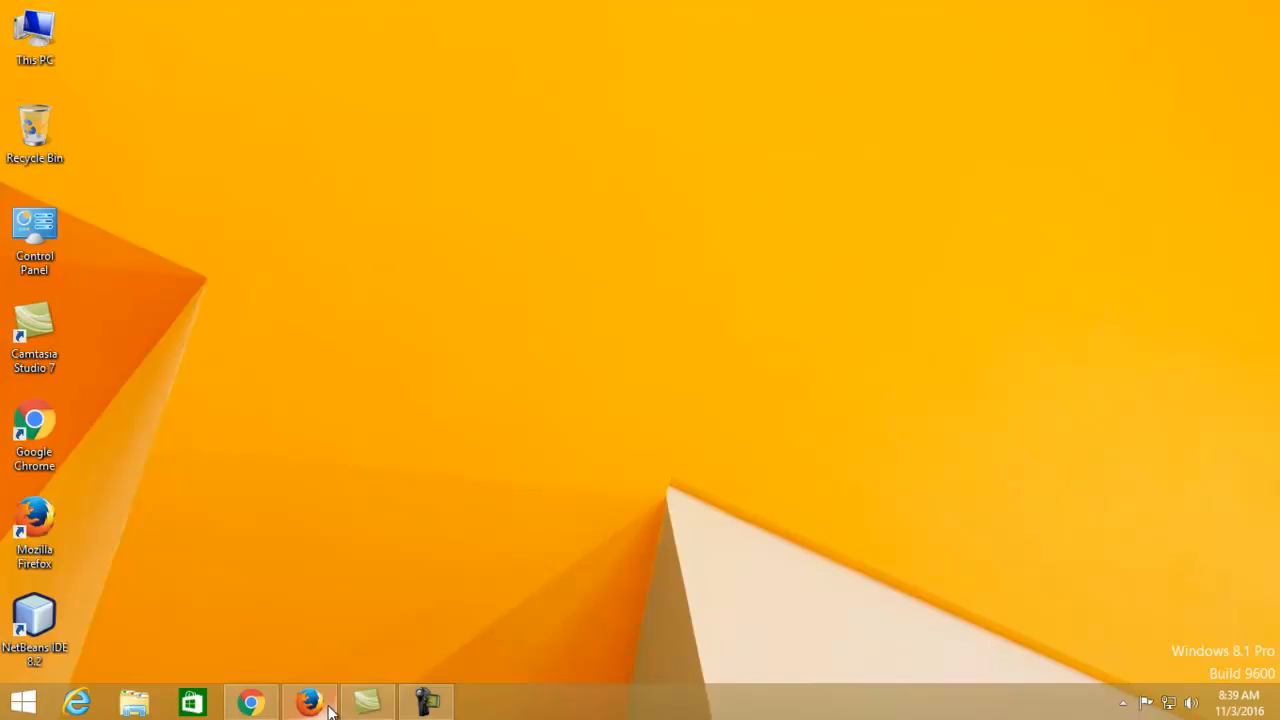
Refresh the Windows desktop twice from its context menu
{"action": "mouse_move", "coordinate": [333, 710]}
{"action": "right_click", "coordinate": [628, 258]}
{"action": "left_click", "coordinate": [666, 318]}
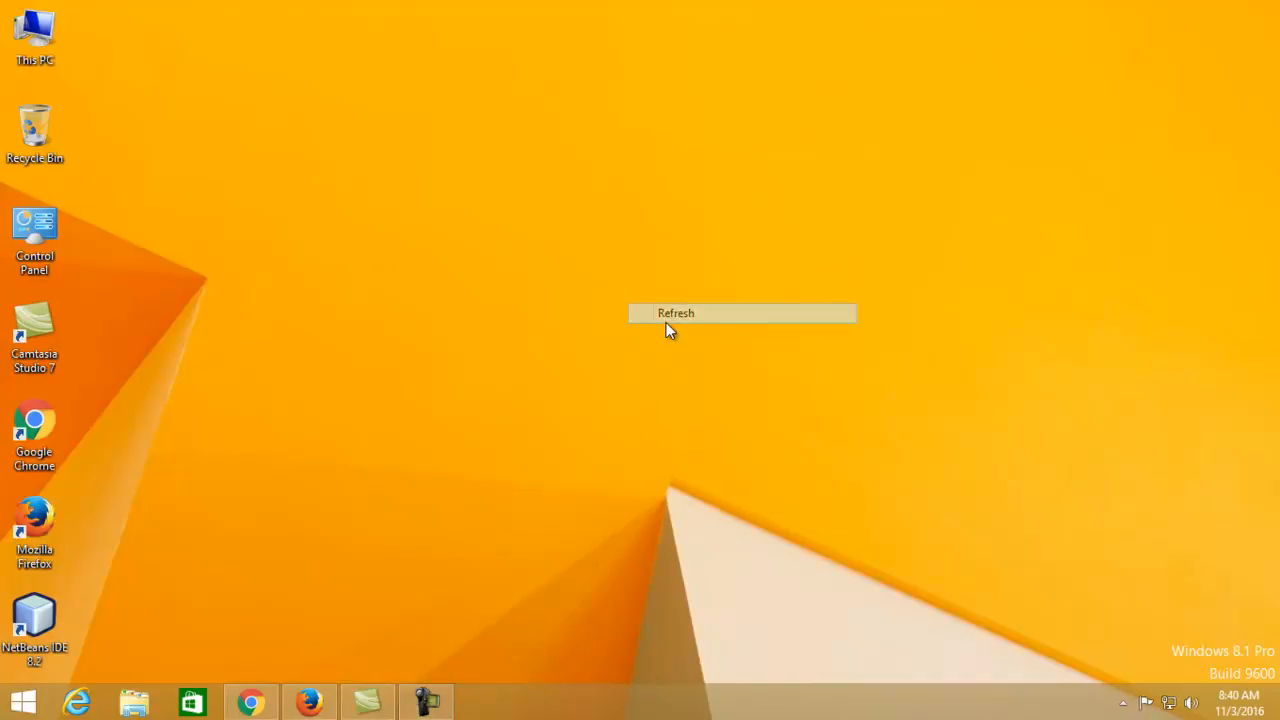
{"action": "right_click", "coordinate": [667, 320]}
{"action": "left_click", "coordinate": [716, 371]}
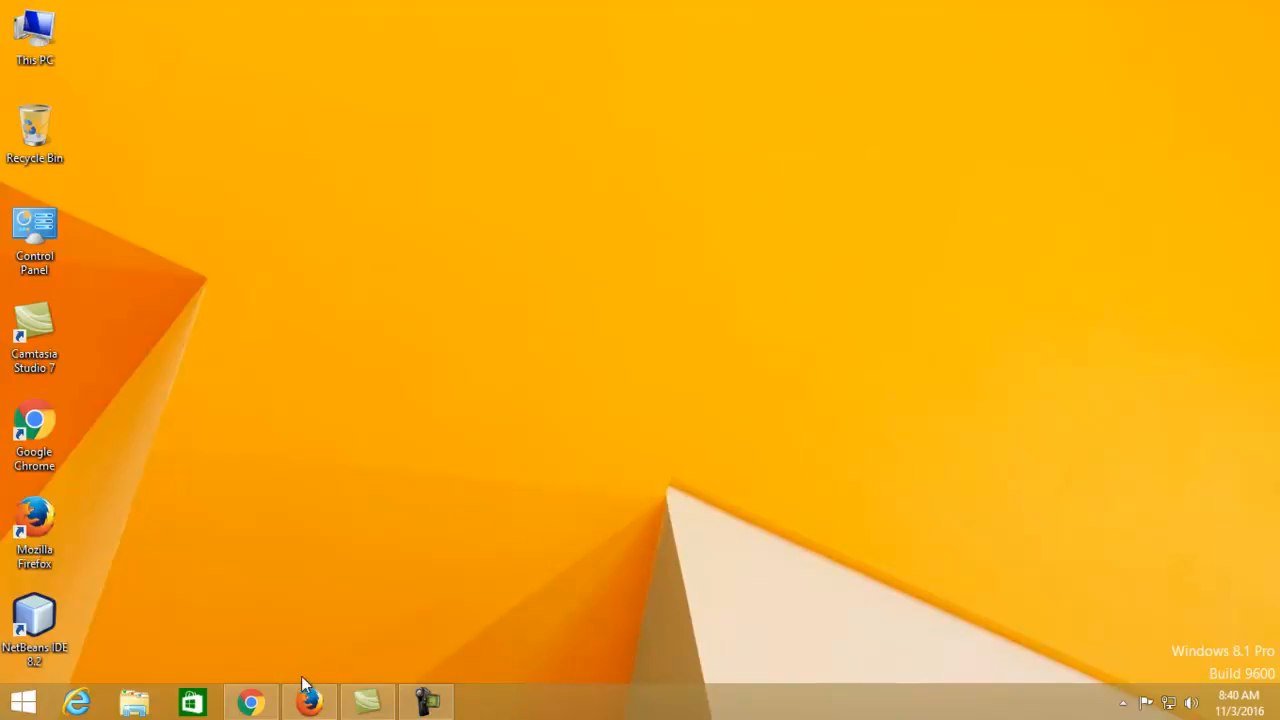
Switch between the Chrome cPanel window and Firefox, ending with Firefox in front
{"action": "left_click", "coordinate": [250, 704]}
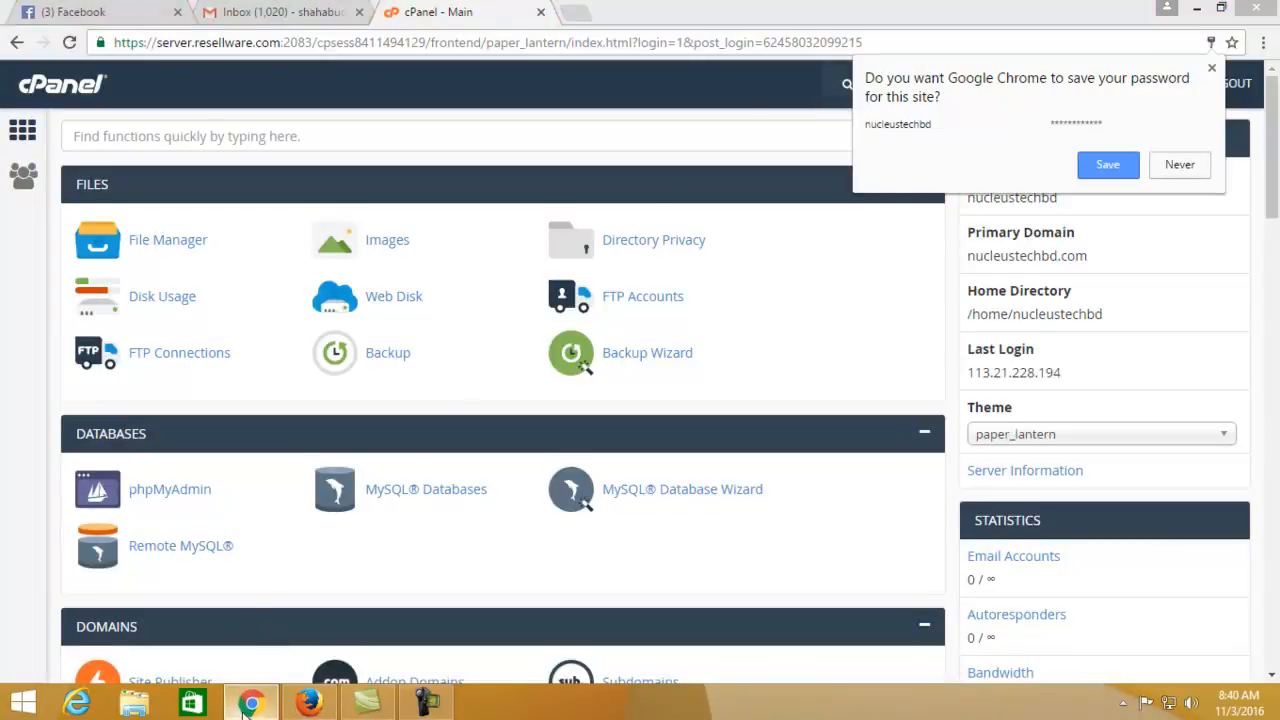
{"action": "left_click", "coordinate": [250, 704]}
{"action": "left_click", "coordinate": [306, 704]}
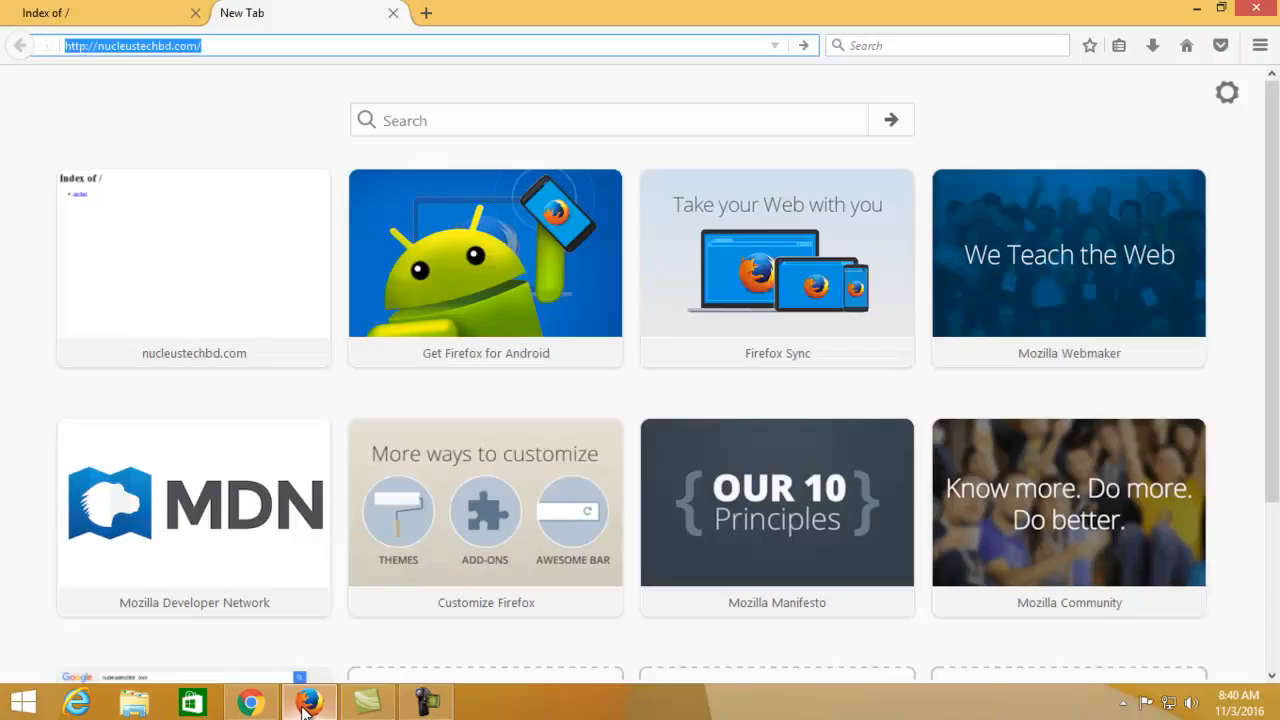
{"action": "left_click", "coordinate": [250, 704]}
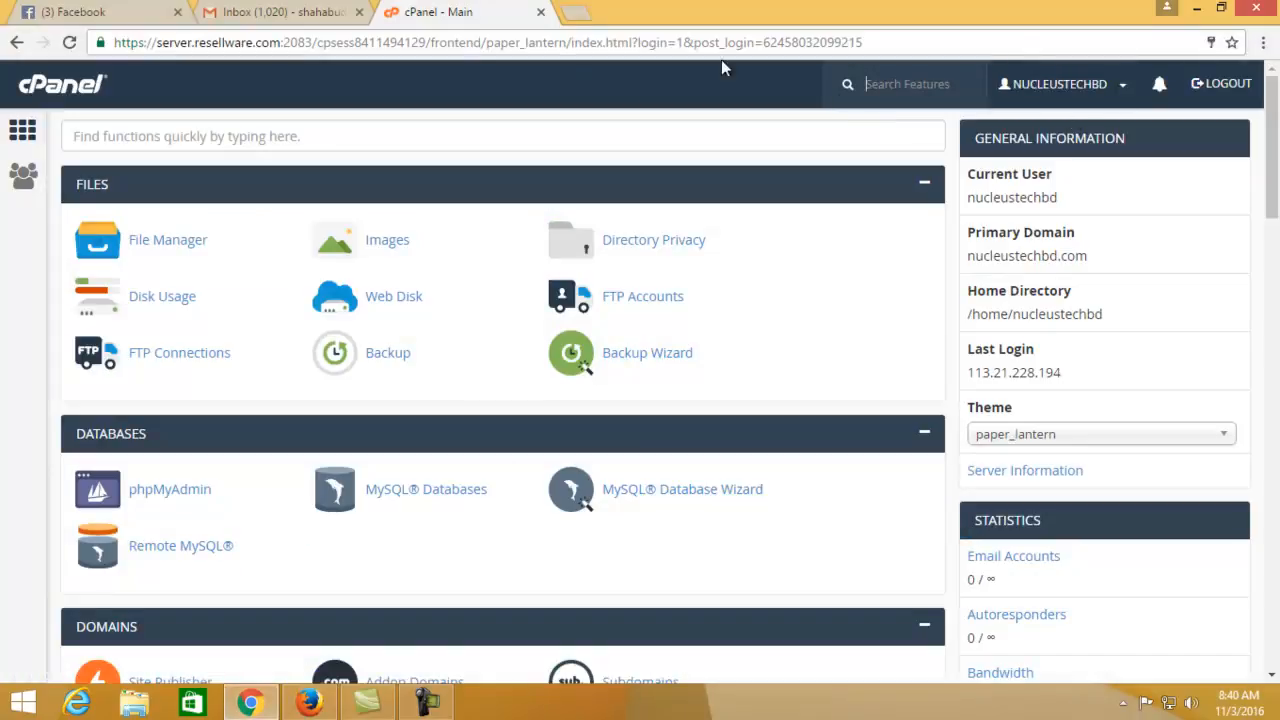
{"action": "left_click", "coordinate": [308, 702]}
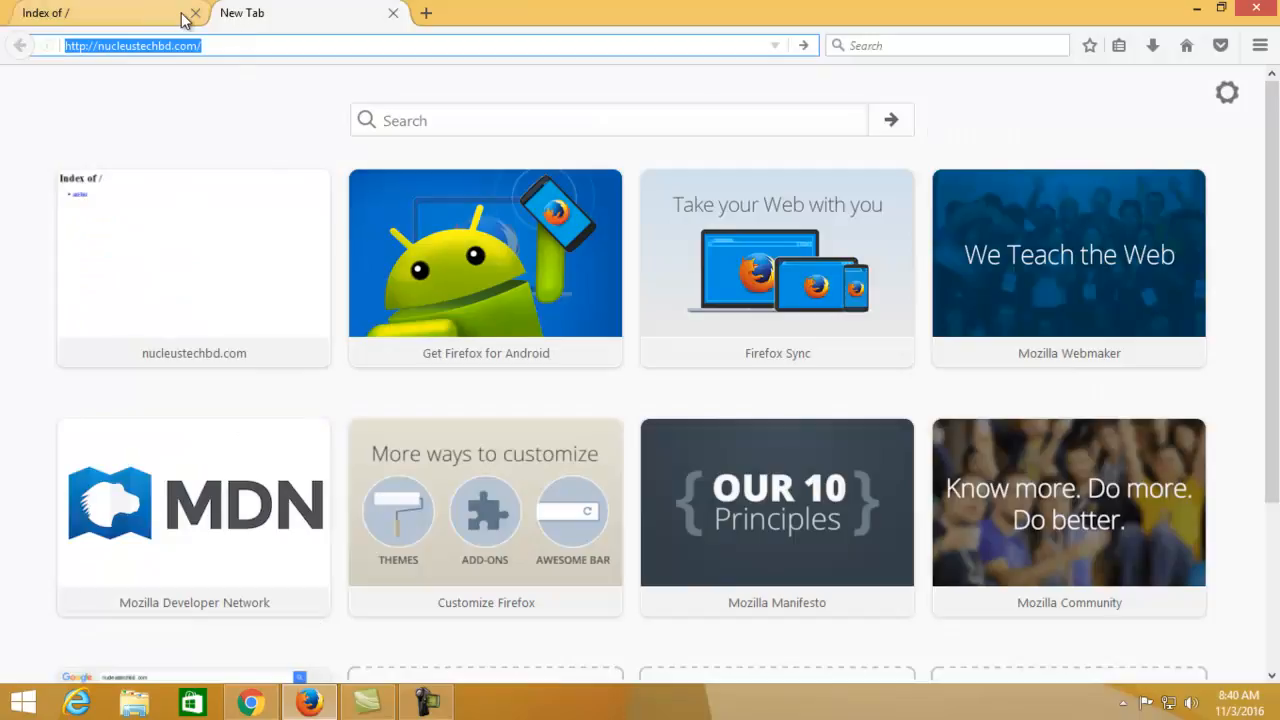
Place the caret in Firefox's address bar just after nucleustechbd.com/
{"action": "left_click", "coordinate": [225, 45]}
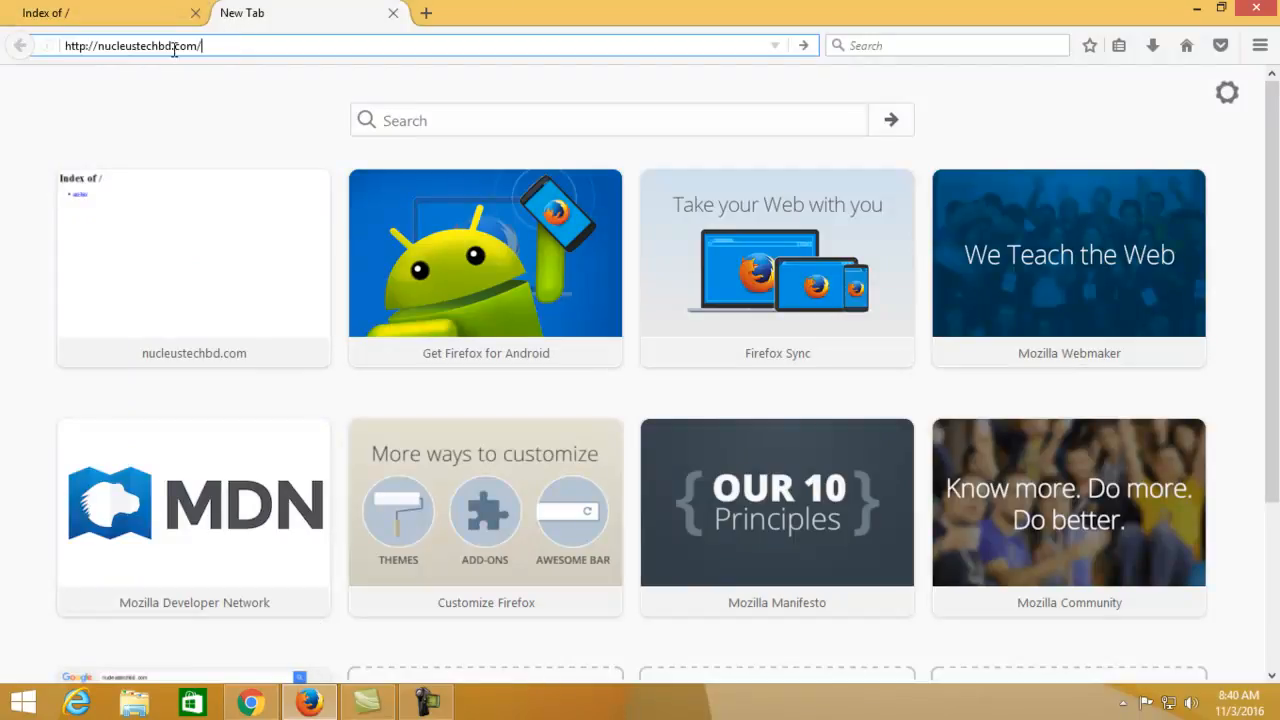
{"action": "double_click", "coordinate": [126, 46]}
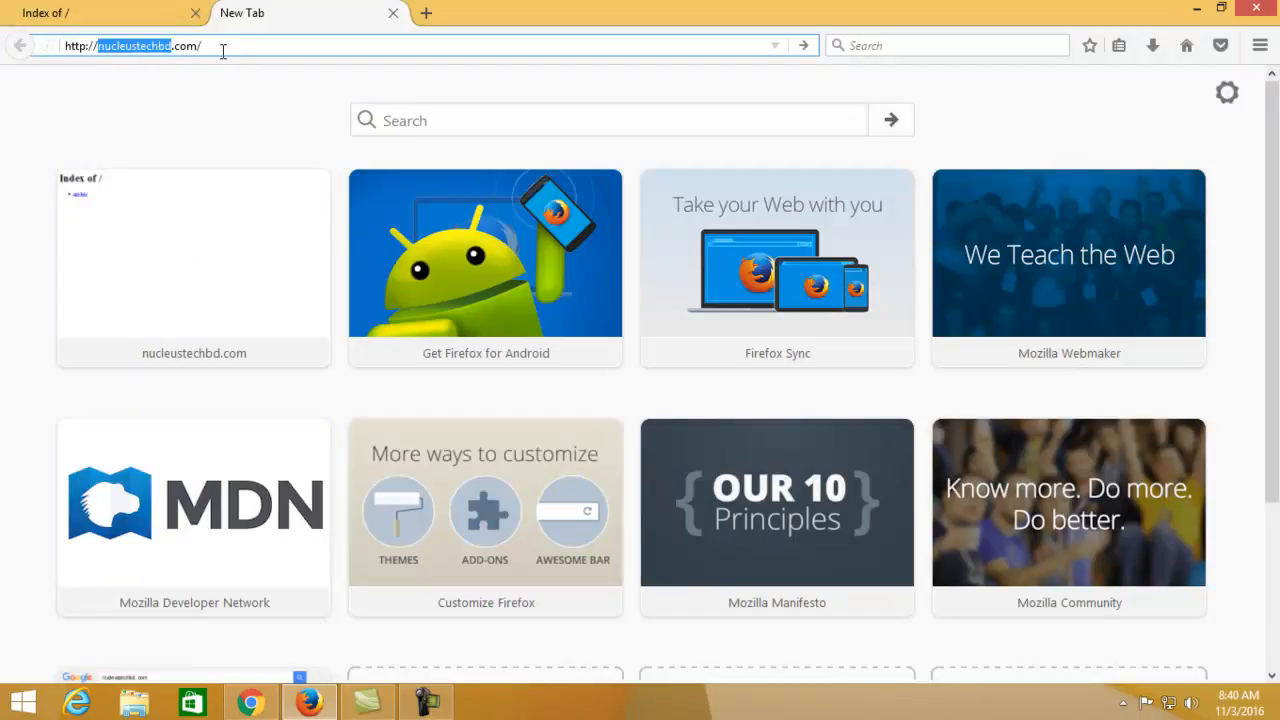
{"action": "left_click_drag", "start_coordinate": [223, 52], "coordinate": [86, 58]}
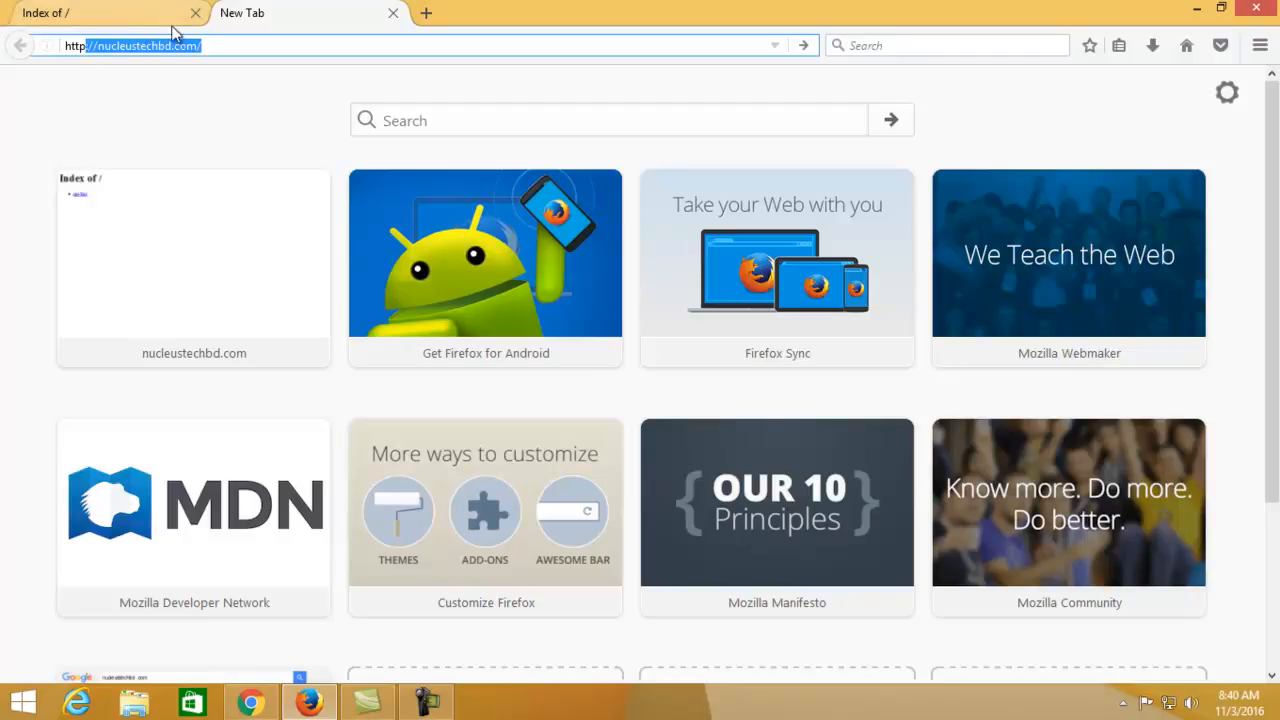
{"action": "double_click", "coordinate": [143, 46]}
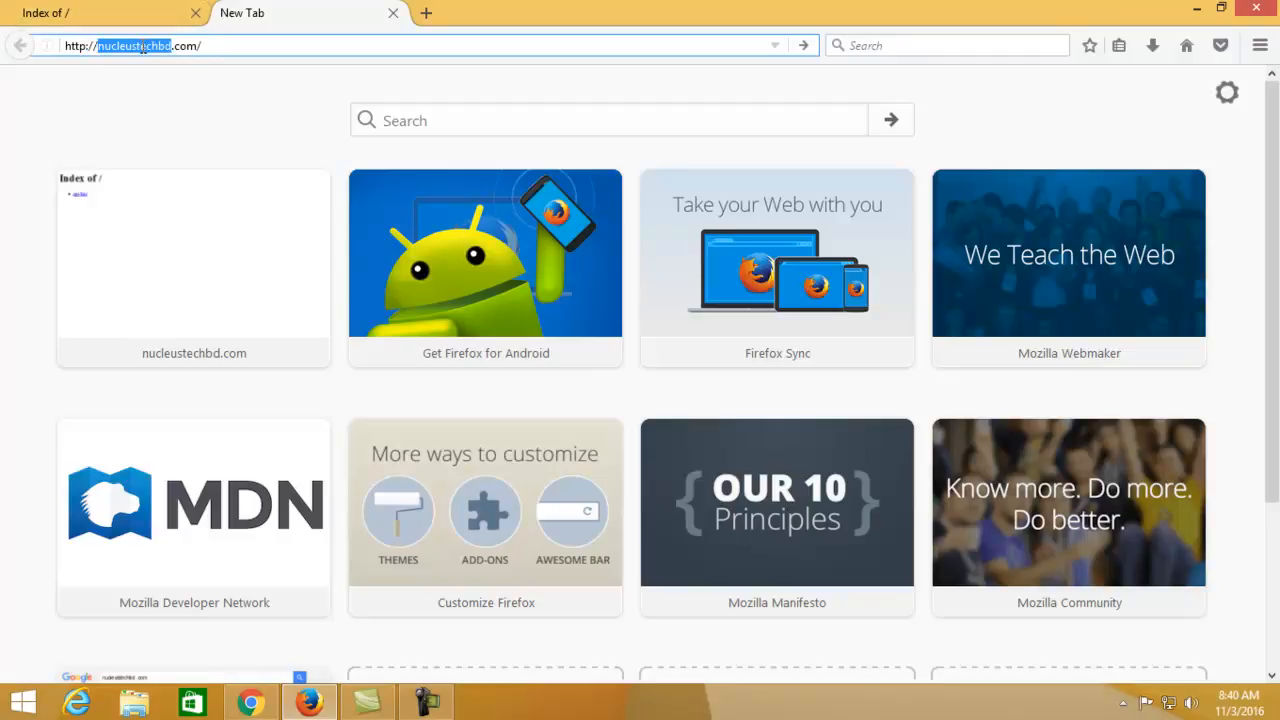
{"action": "left_click", "coordinate": [208, 46]}
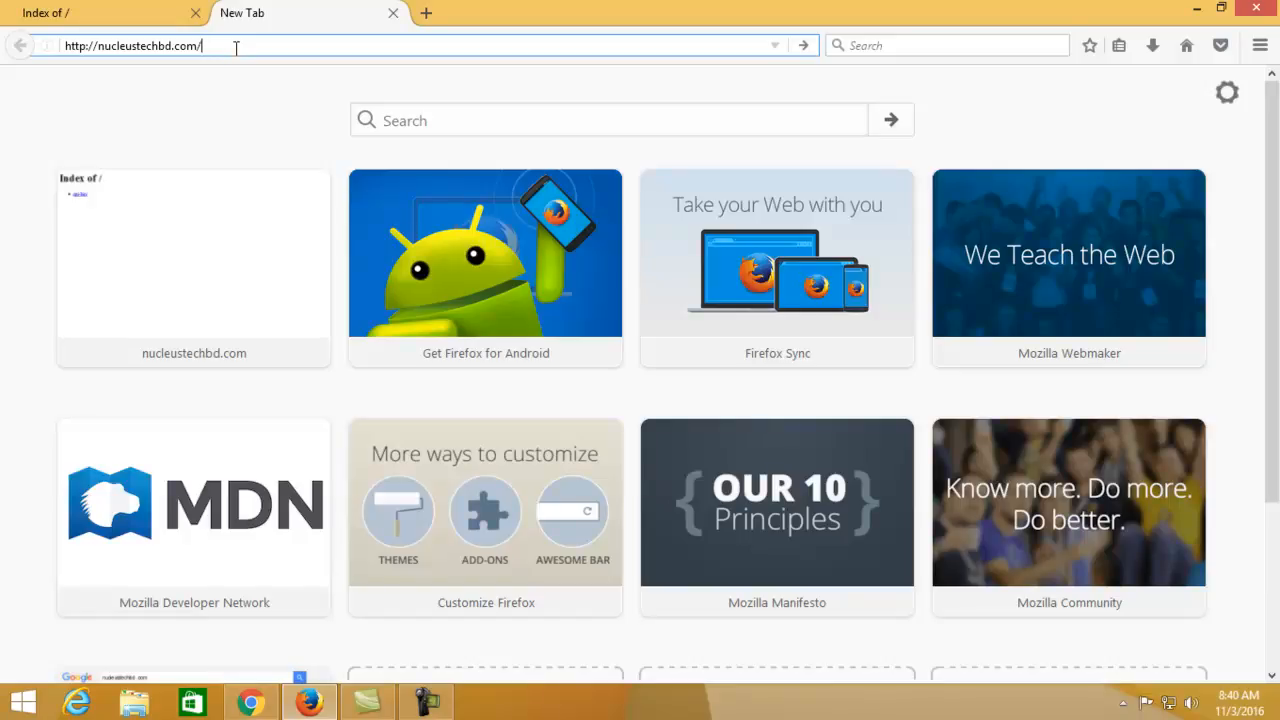
Load nucleustechbd.com, then go to nucleustechbd.com/cpanel to reach the cPanel login
{"action": "key", "text": "Return"}
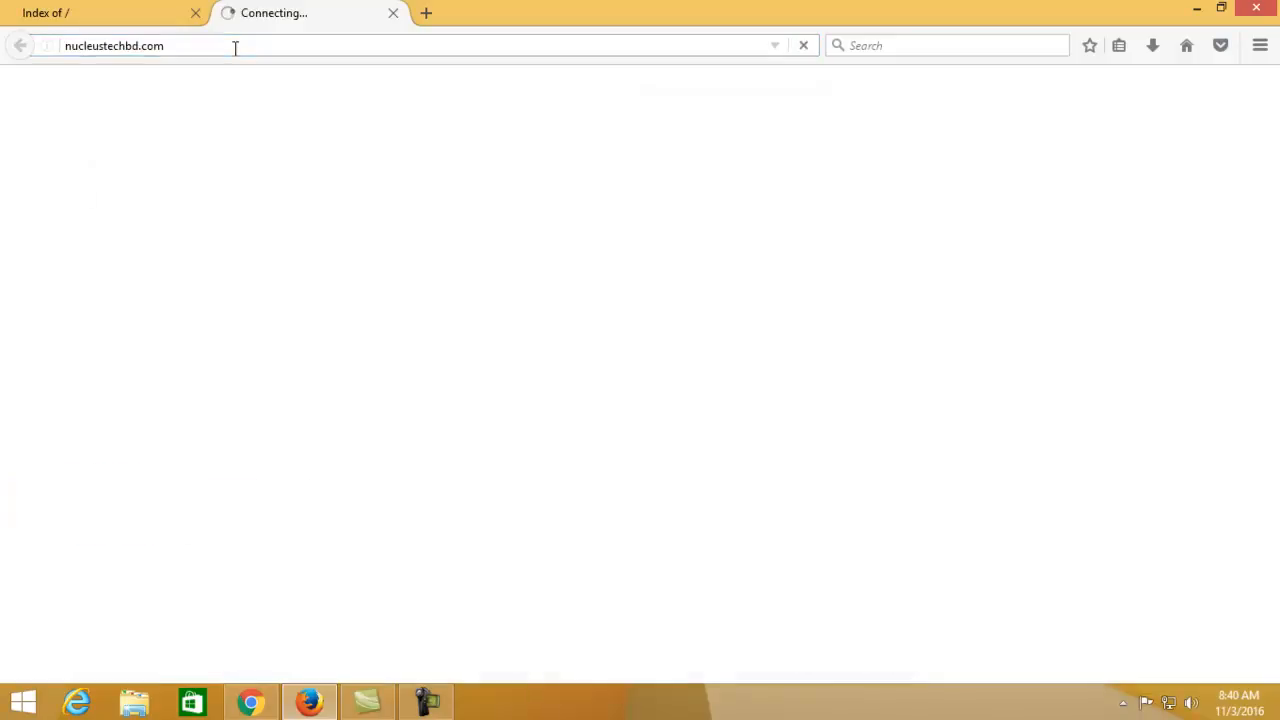
{"action": "left_click", "coordinate": [199, 46]}
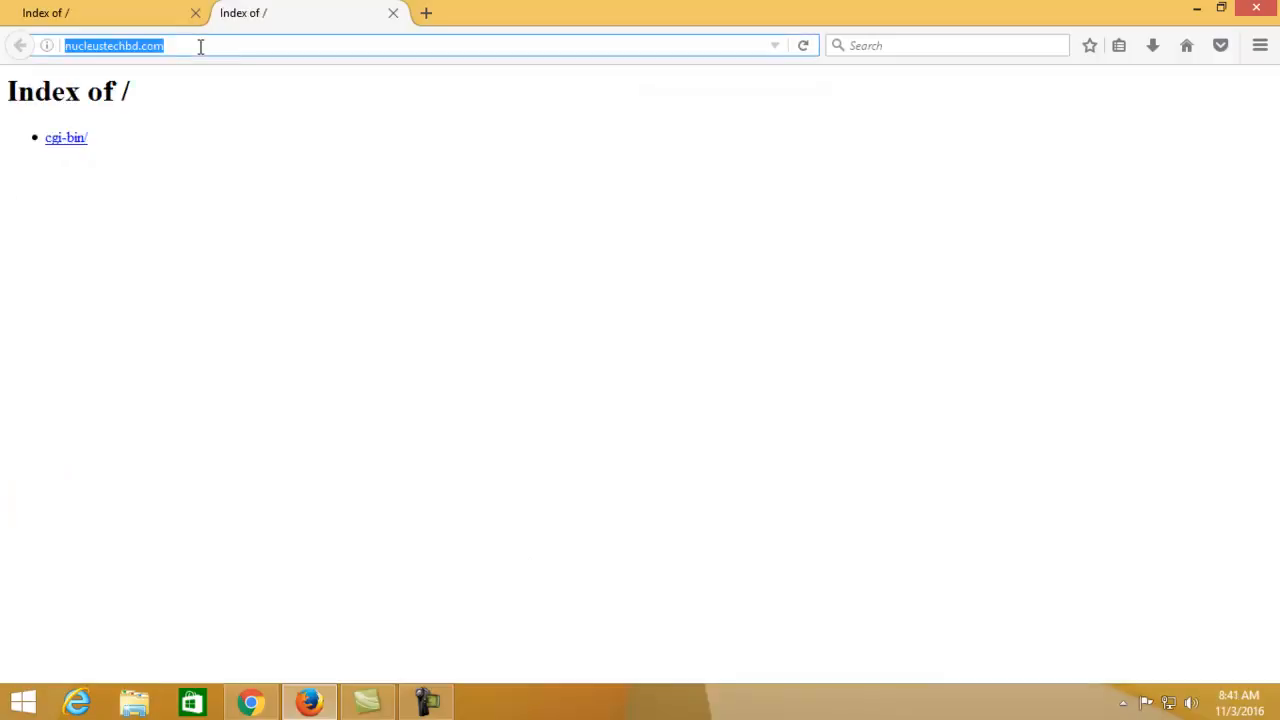
{"action": "left_click", "coordinate": [200, 46]}
{"action": "type", "text": "/cp"}
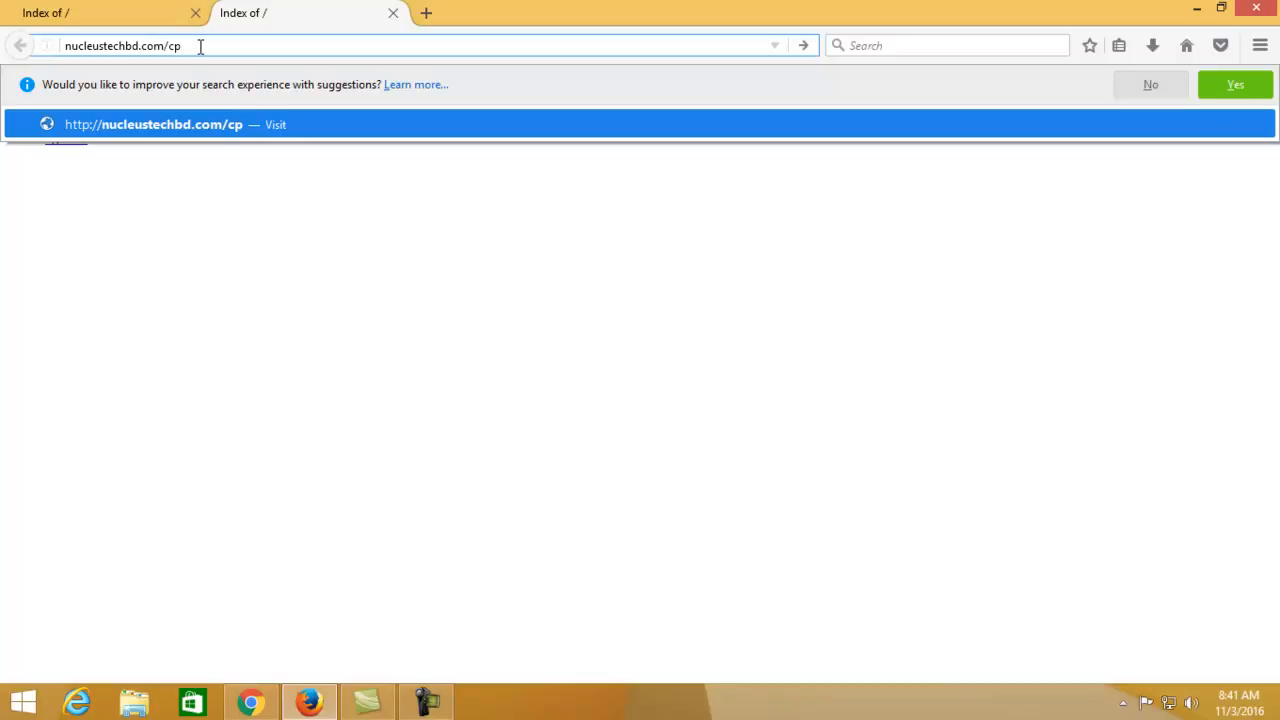
{"action": "type", "text": "anel"}
{"action": "key", "text": "Return"}
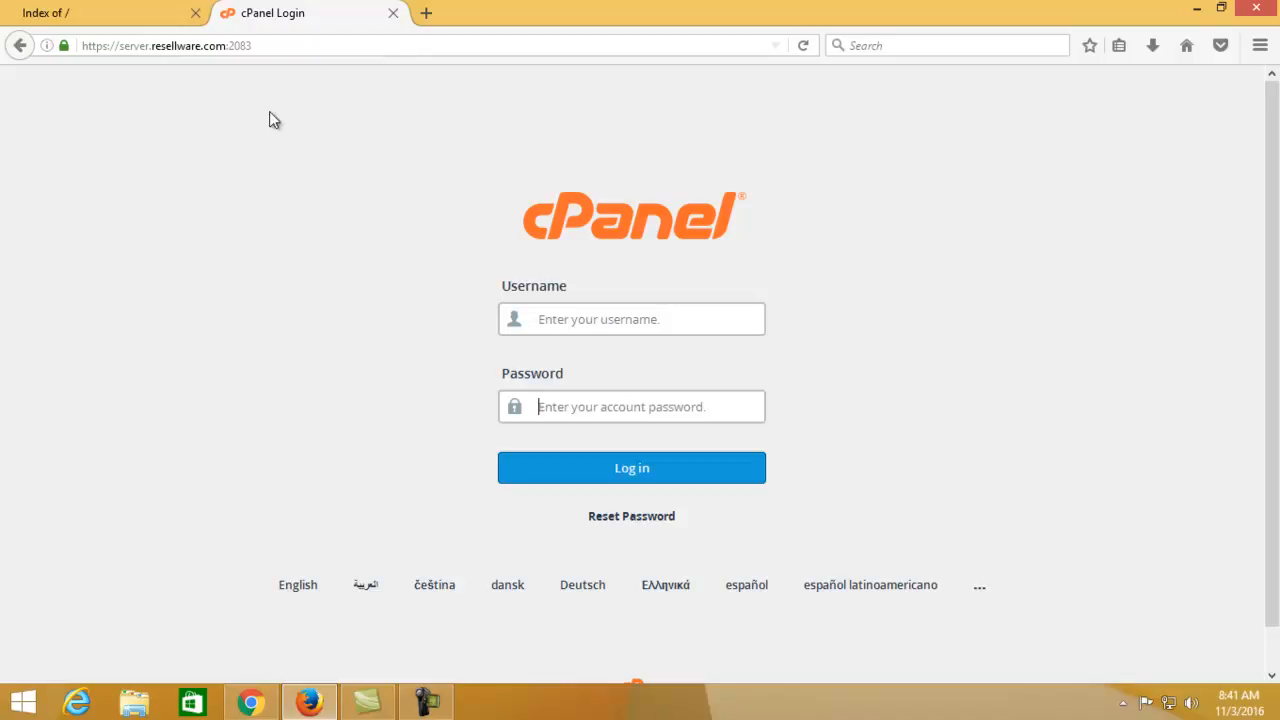
Minimize Firefox and restore Chrome's cPanel Main dashboard, scrolling through the Files and Databases sections
{"action": "left_click", "coordinate": [1200, 10]}
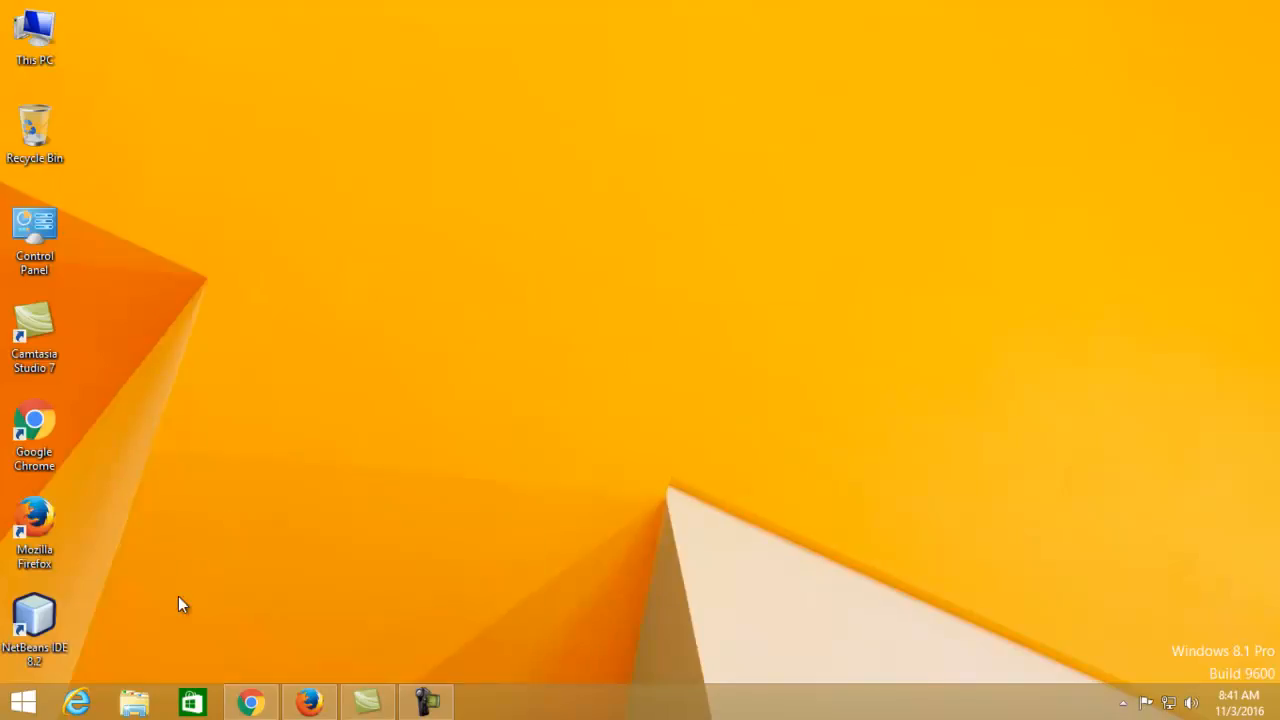
{"action": "left_click", "coordinate": [252, 704]}
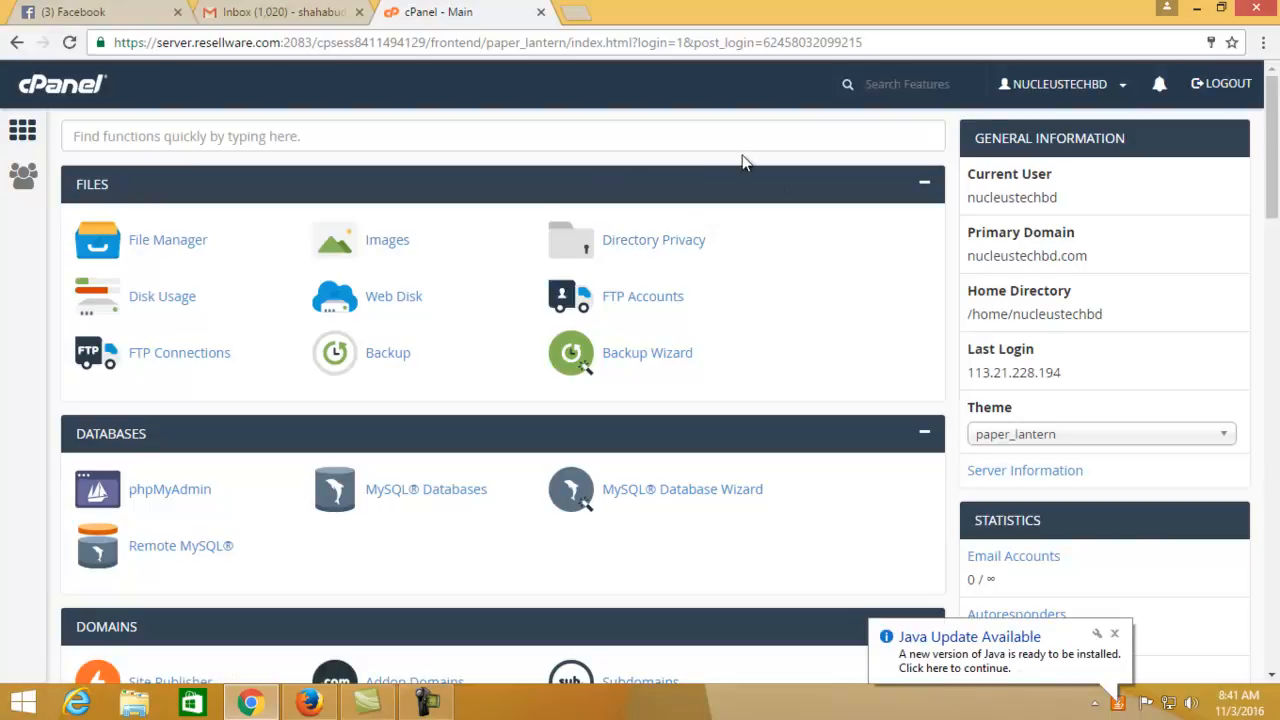
{"action": "scroll", "coordinate": [757, 340], "scroll_direction": "down", "scroll_amount": 1}
{"action": "scroll", "coordinate": [756, 340], "scroll_direction": "down", "scroll_amount": 5}
{"action": "scroll", "coordinate": [757, 352], "scroll_direction": "up", "scroll_amount": 6}
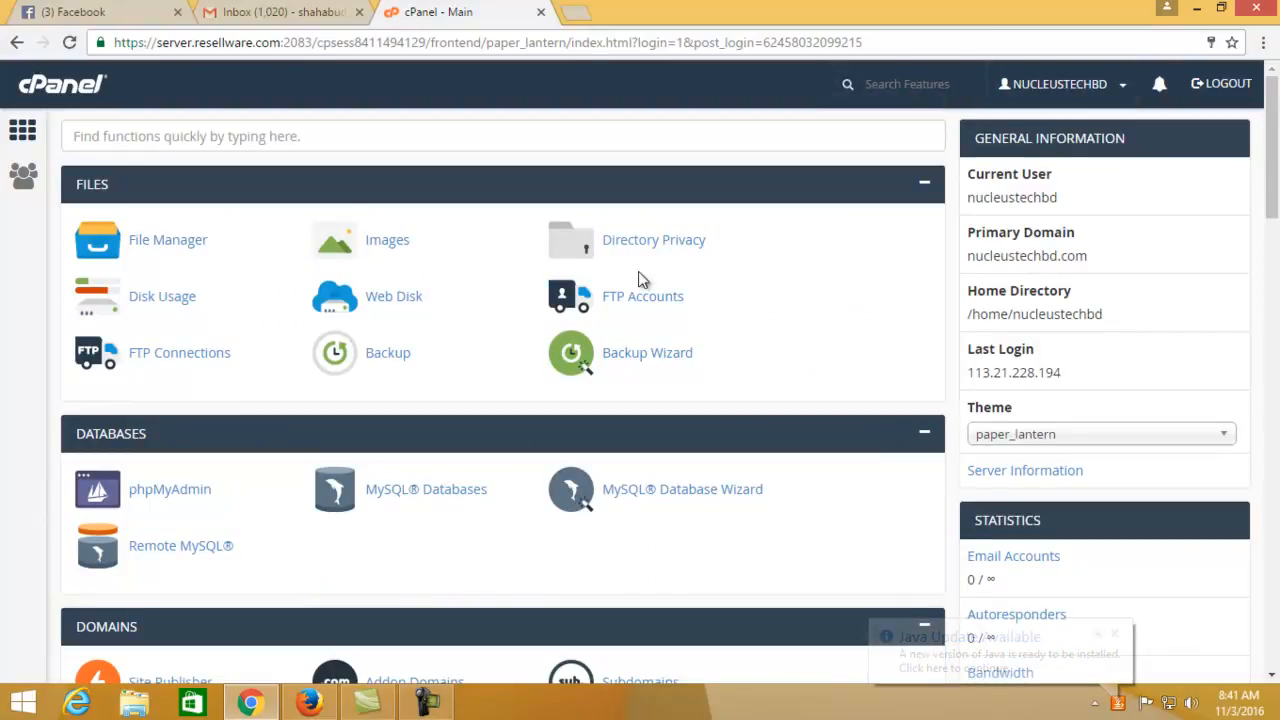
{"action": "scroll", "coordinate": [486, 437], "scroll_direction": "down", "scroll_amount": 9}
{"action": "scroll", "coordinate": [460, 540], "scroll_direction": "up", "scroll_amount": 10}
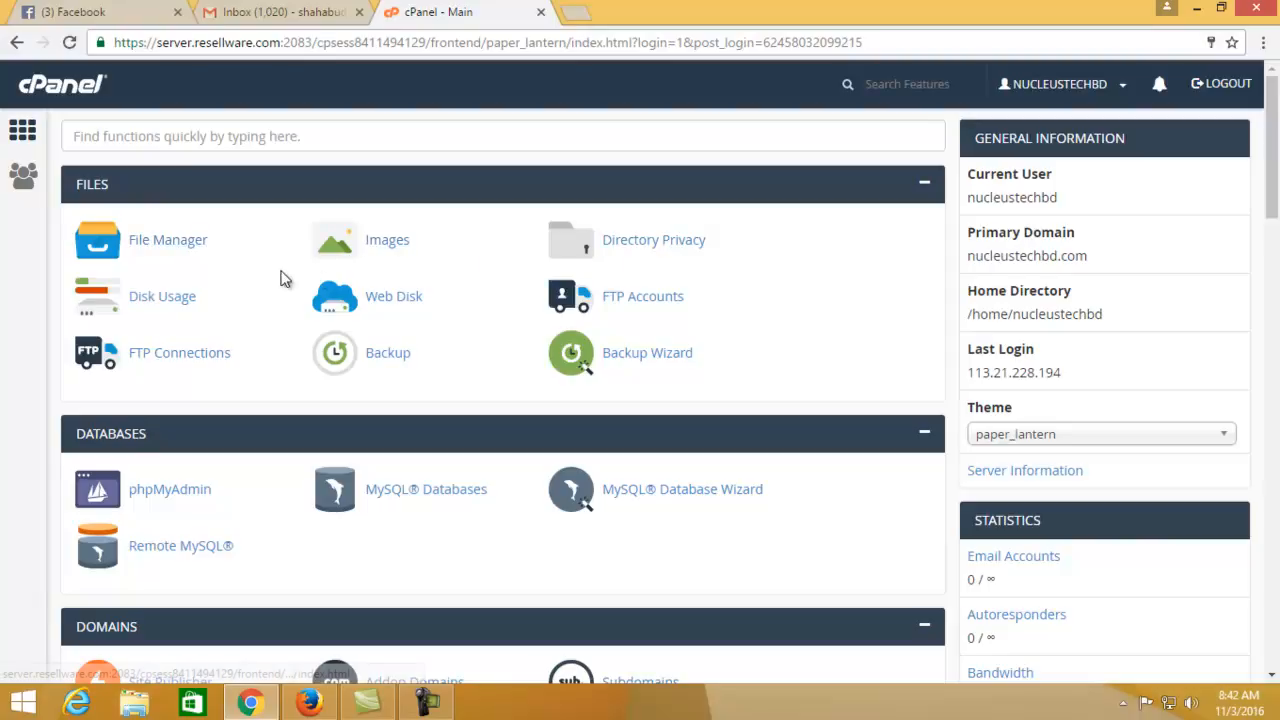
Open File Manager in a new tab, inspect the mail and logs folders, then return to cPanel Main
{"action": "left_click", "coordinate": [168, 240]}
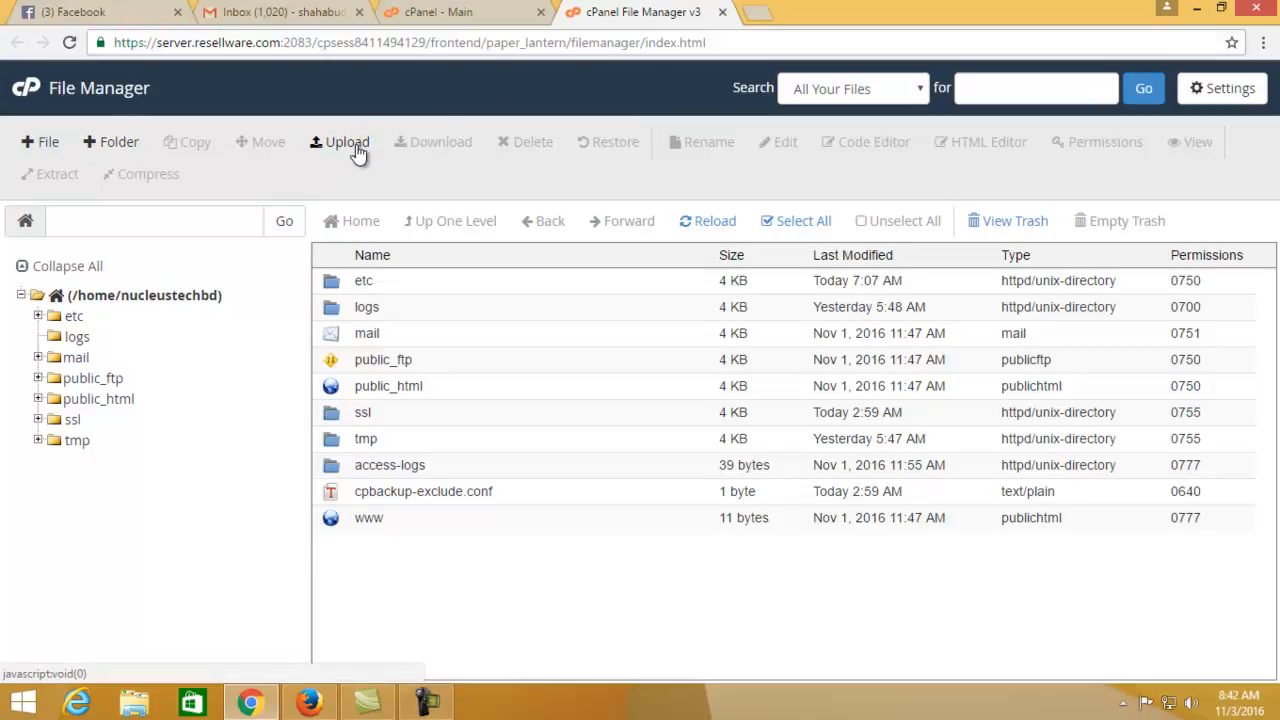
{"action": "left_click", "coordinate": [435, 703]}
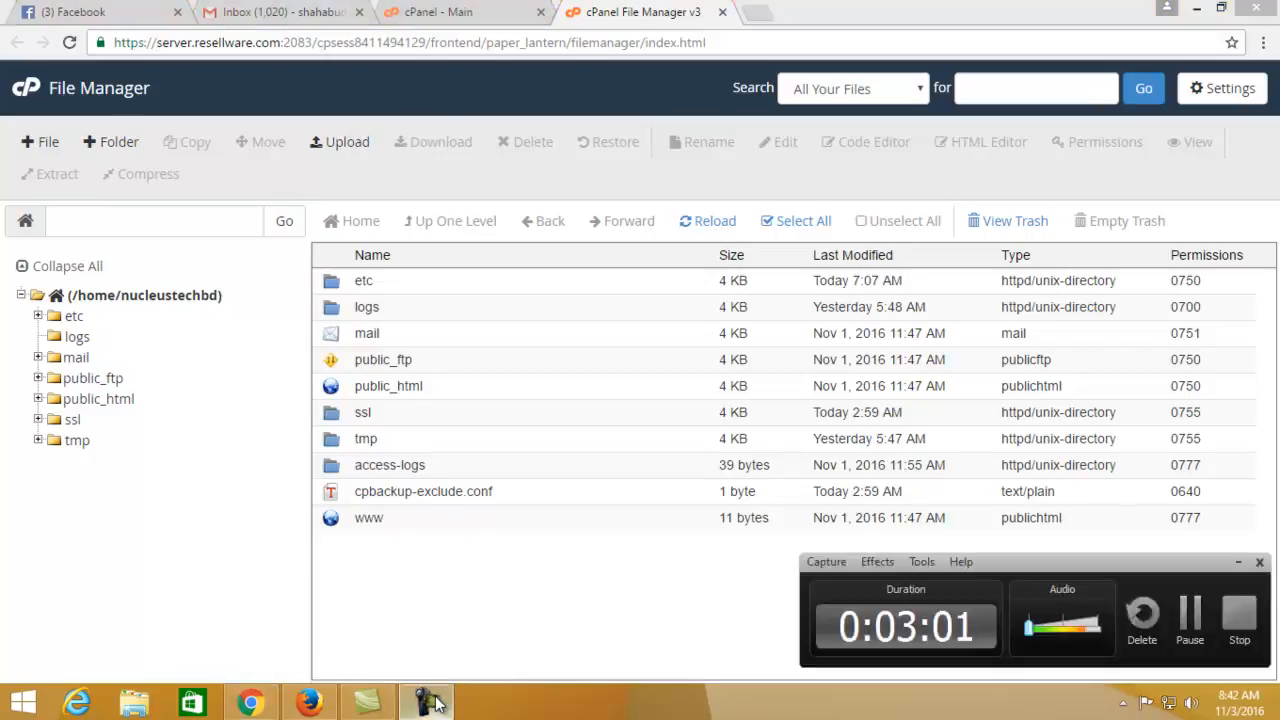
{"action": "left_click", "coordinate": [430, 700]}
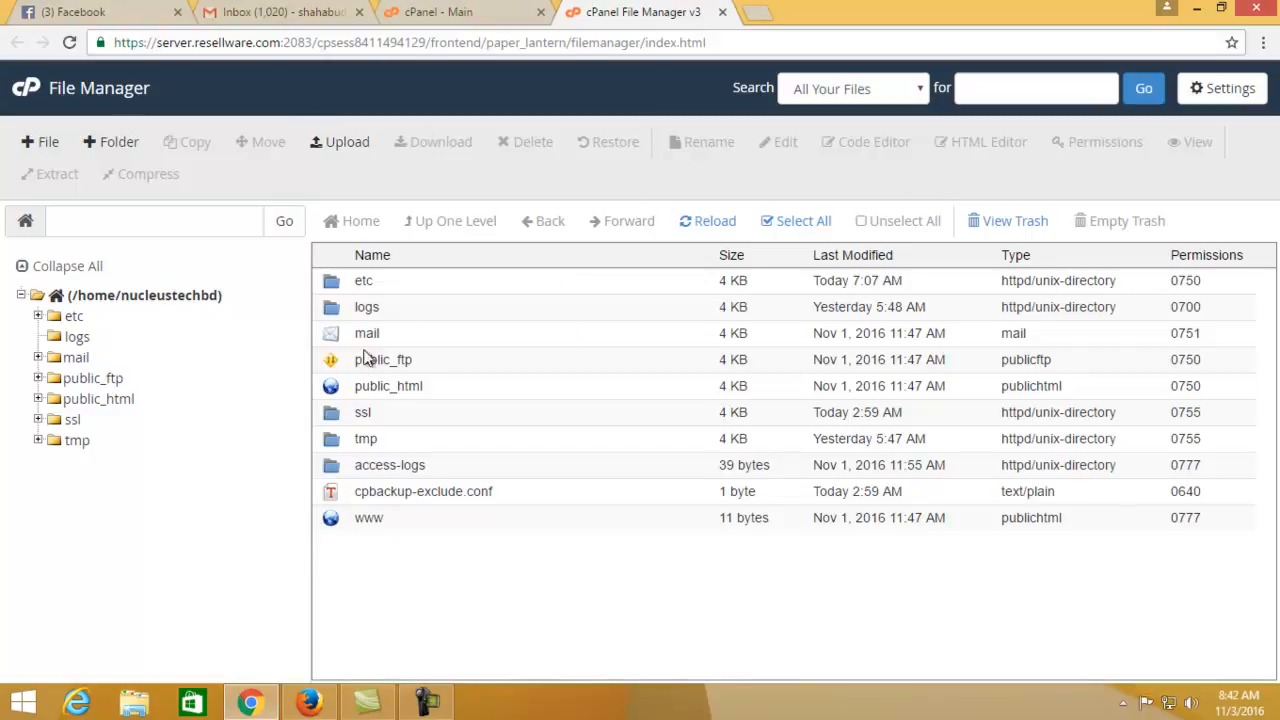
{"action": "left_click", "coordinate": [406, 335]}
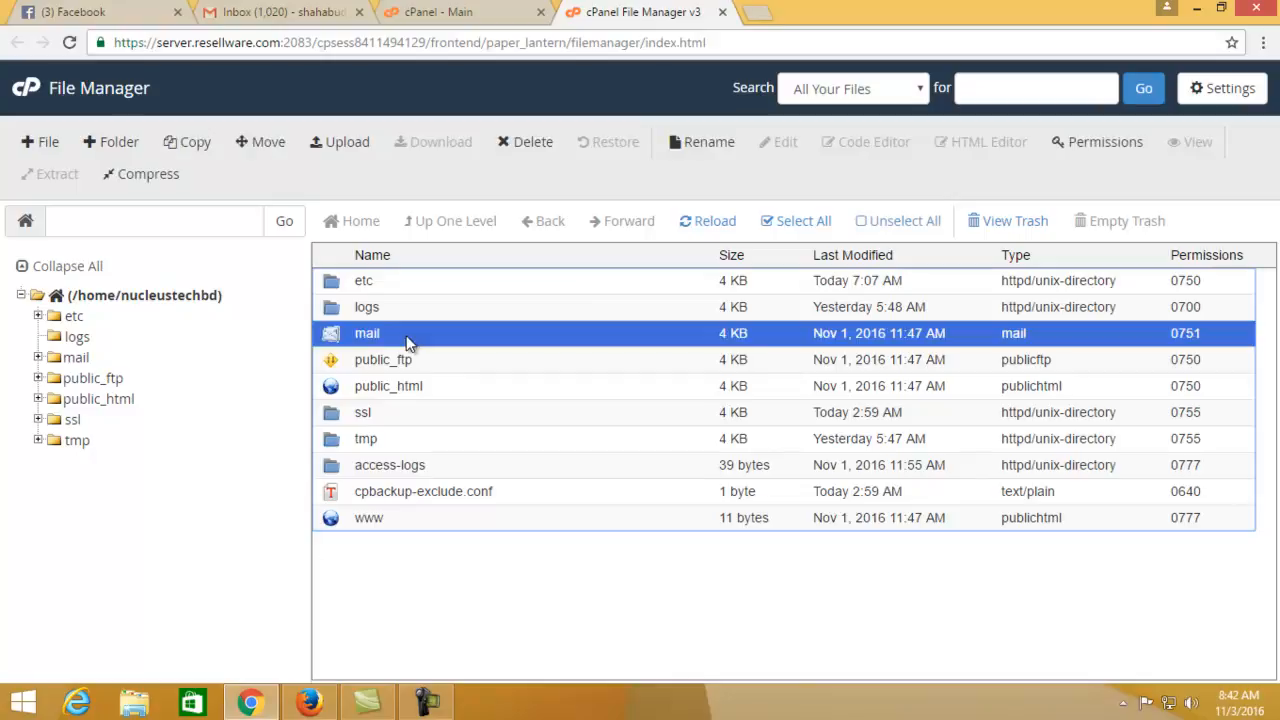
{"action": "right_click", "coordinate": [558, 312]}
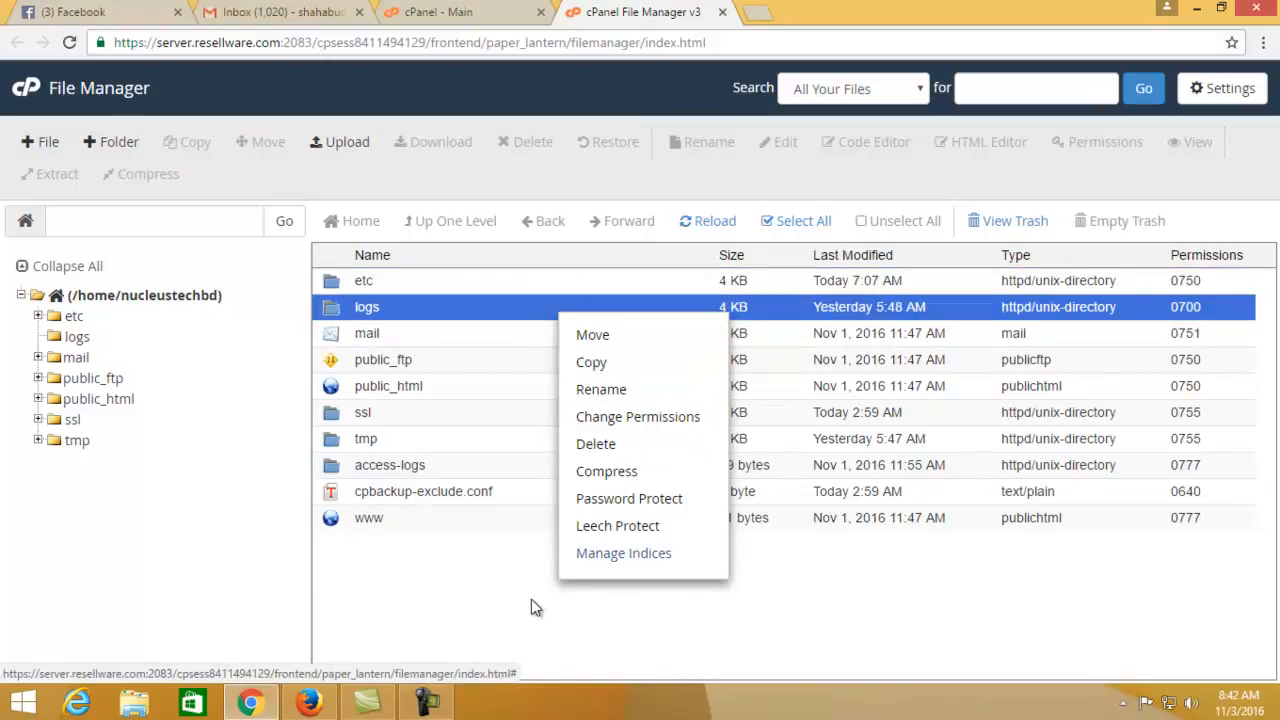
{"action": "left_click", "coordinate": [488, 594]}
{"action": "left_click", "coordinate": [434, 9]}
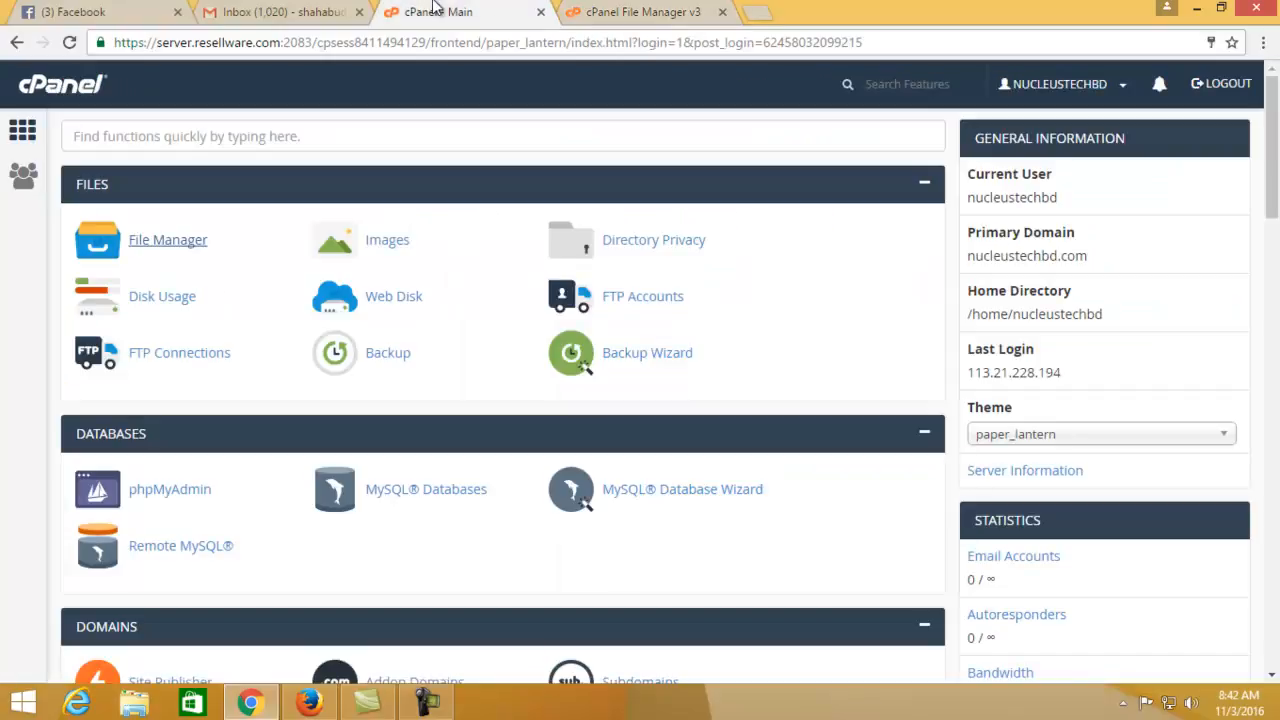
{"action": "scroll", "coordinate": [457, 306], "scroll_direction": "down", "scroll_amount": 2}
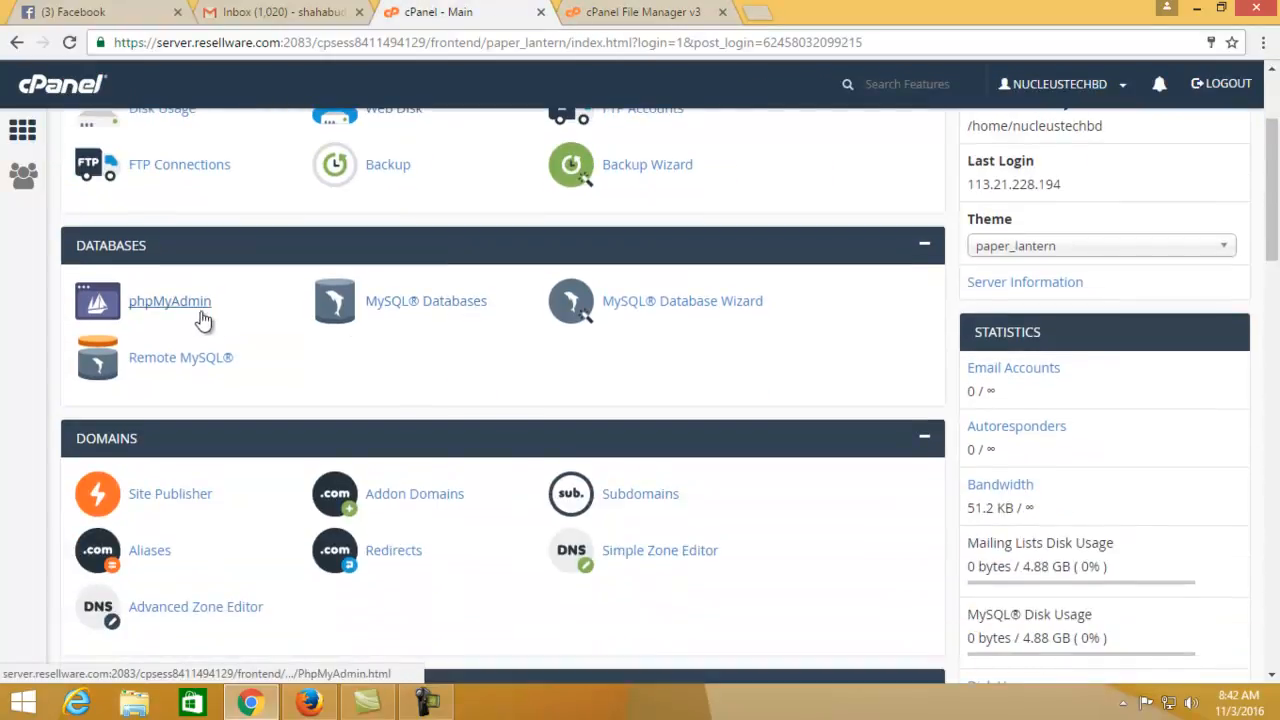
{"action": "left_click", "coordinate": [428, 702]}
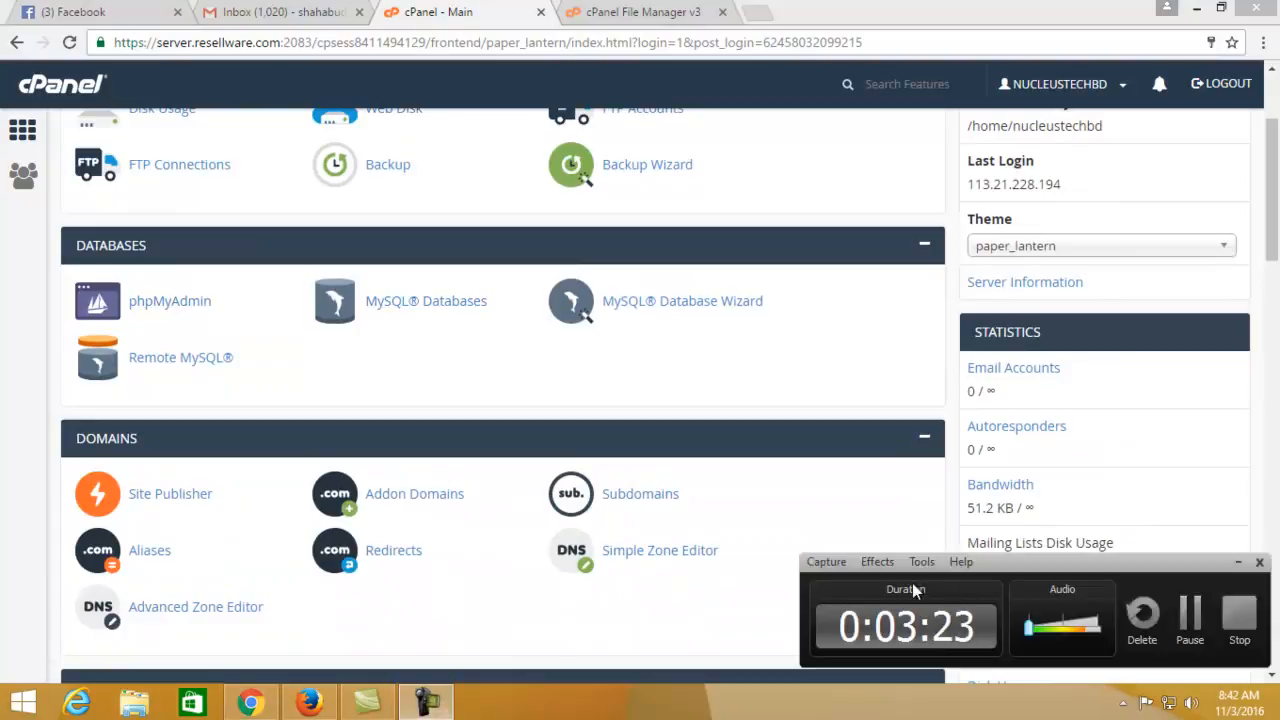
{"action": "left_click", "coordinate": [608, 330]}
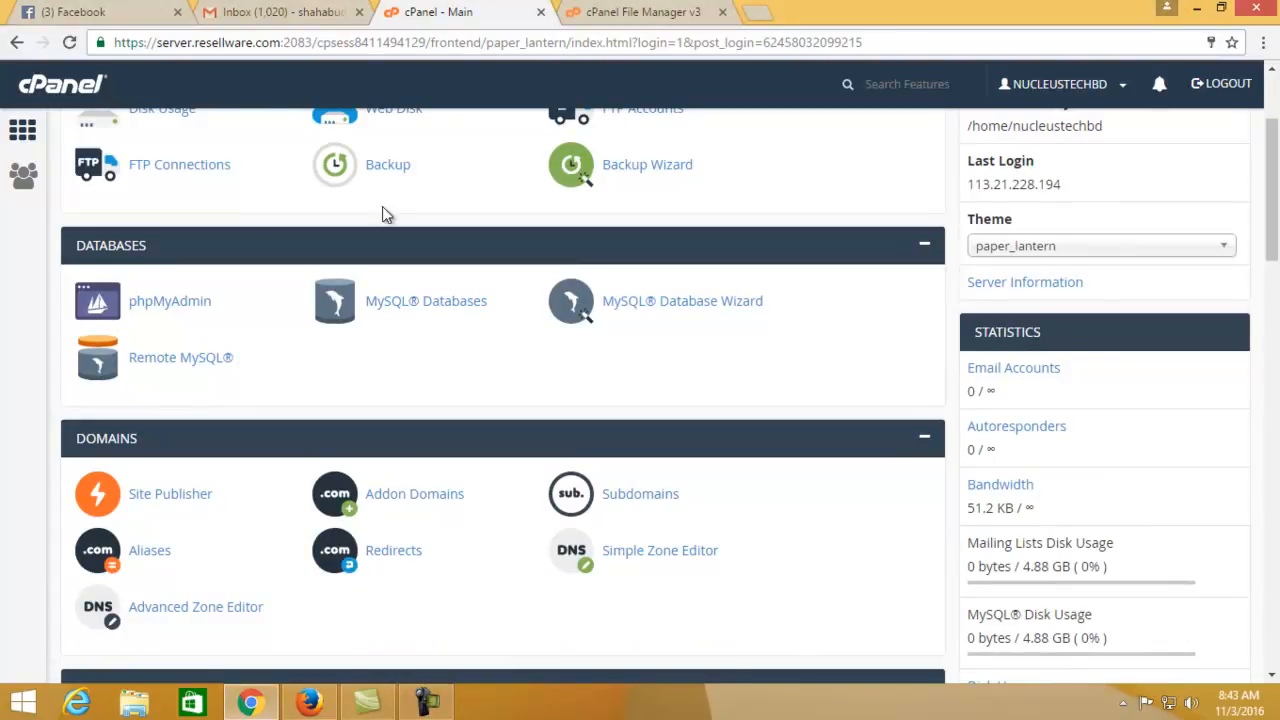
{"action": "scroll", "coordinate": [402, 360], "scroll_direction": "up", "scroll_amount": 2}
{"action": "scroll", "coordinate": [265, 400], "scroll_direction": "down", "scroll_amount": 2}
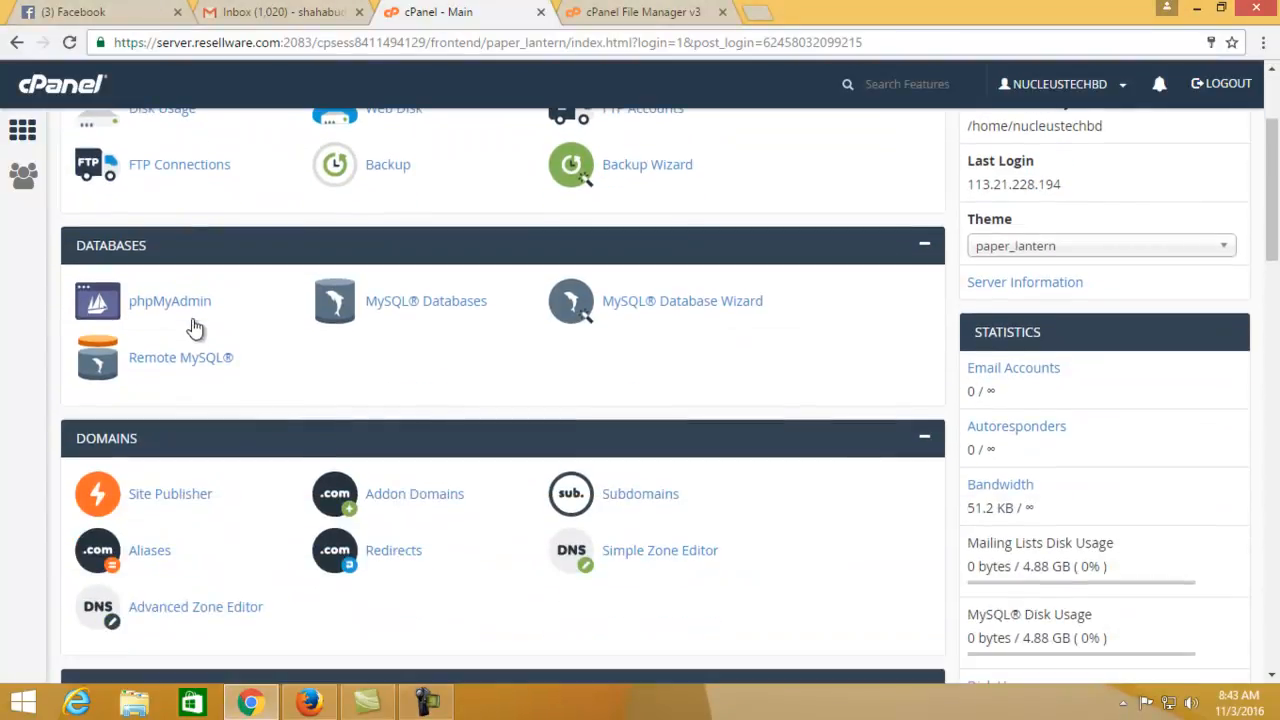
{"action": "scroll", "coordinate": [430, 475], "scroll_direction": "down", "scroll_amount": 5}
{"action": "scroll", "coordinate": [432, 478], "scroll_direction": "down", "scroll_amount": 1}
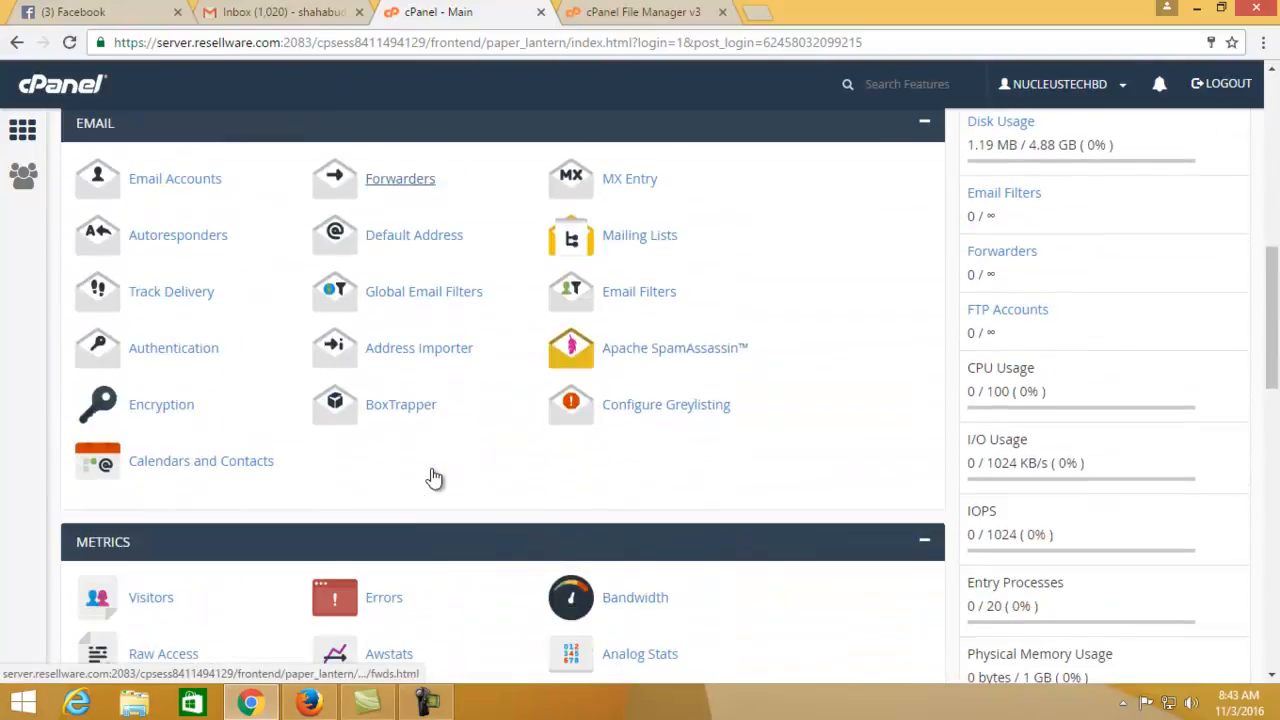
{"action": "scroll", "coordinate": [380, 430], "scroll_direction": "down", "scroll_amount": 7}
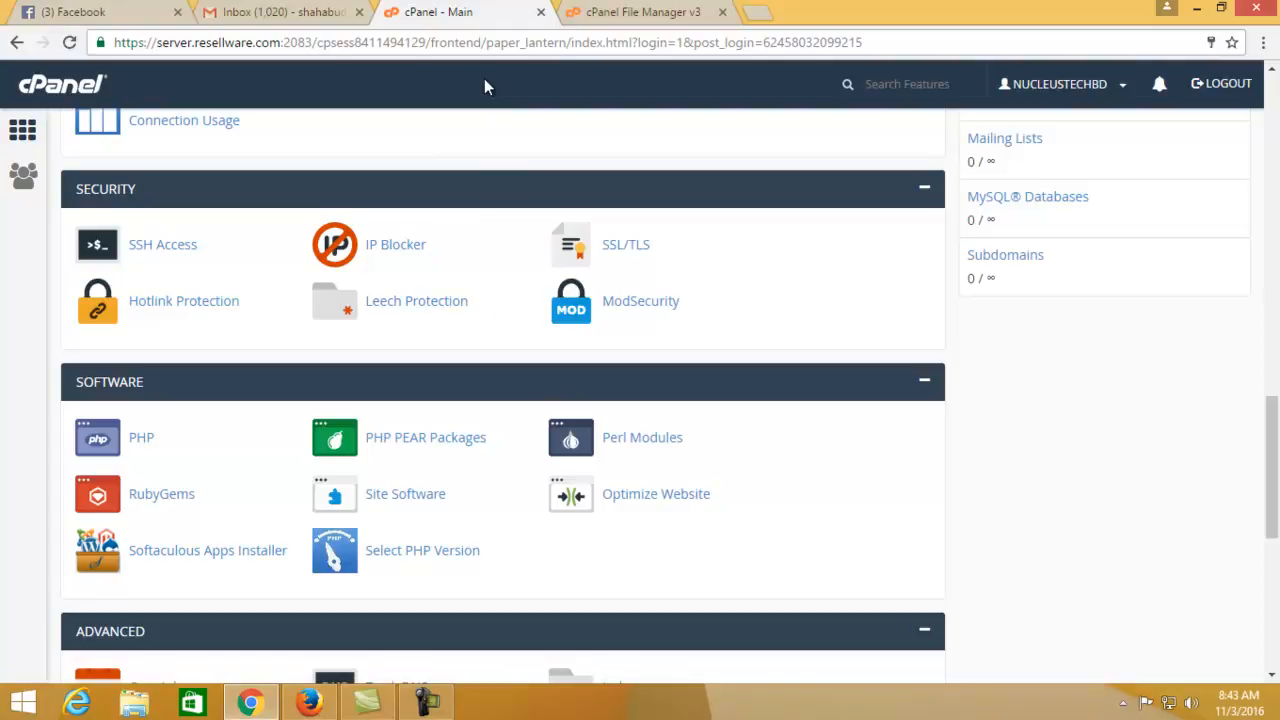
{"action": "scroll", "coordinate": [178, 353], "scroll_direction": "up", "scroll_amount": 1}
{"action": "scroll", "coordinate": [166, 286], "scroll_direction": "up", "scroll_amount": 3}
{"action": "scroll", "coordinate": [185, 395], "scroll_direction": "down", "scroll_amount": 3}
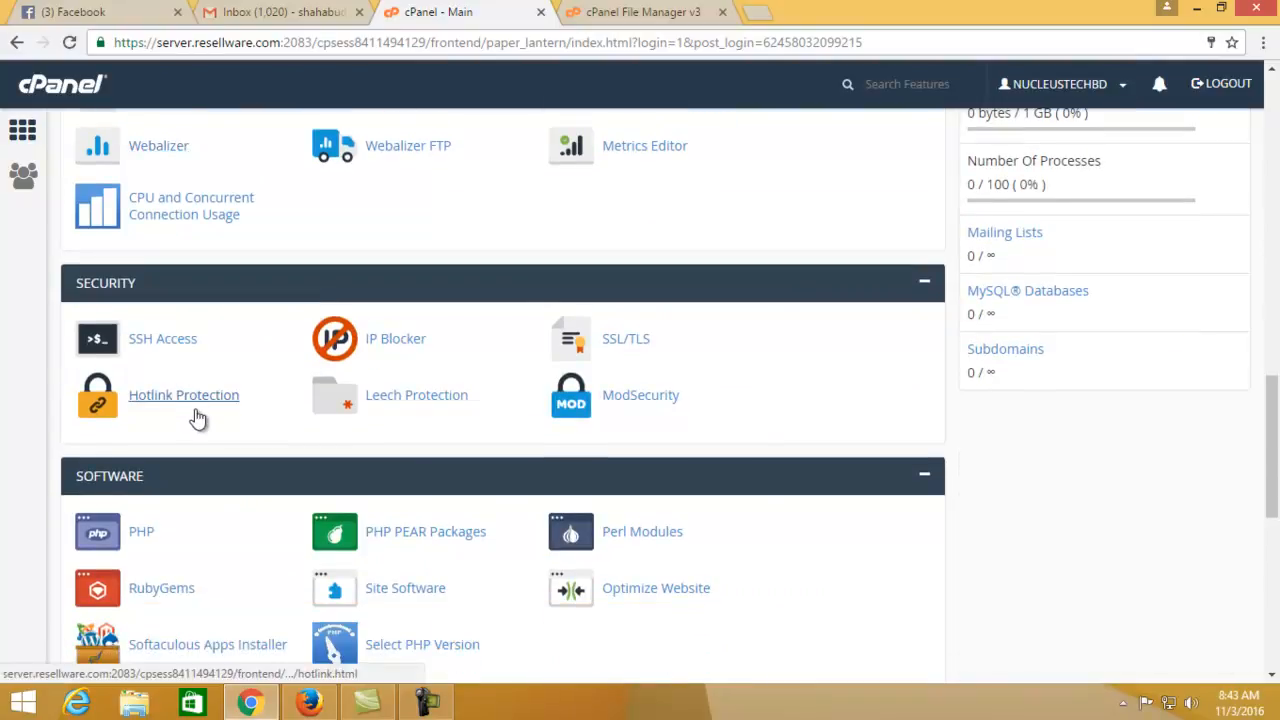
{"action": "scroll", "coordinate": [206, 415], "scroll_direction": "down", "scroll_amount": 5}
{"action": "scroll", "coordinate": [265, 505], "scroll_direction": "up", "scroll_amount": 7}
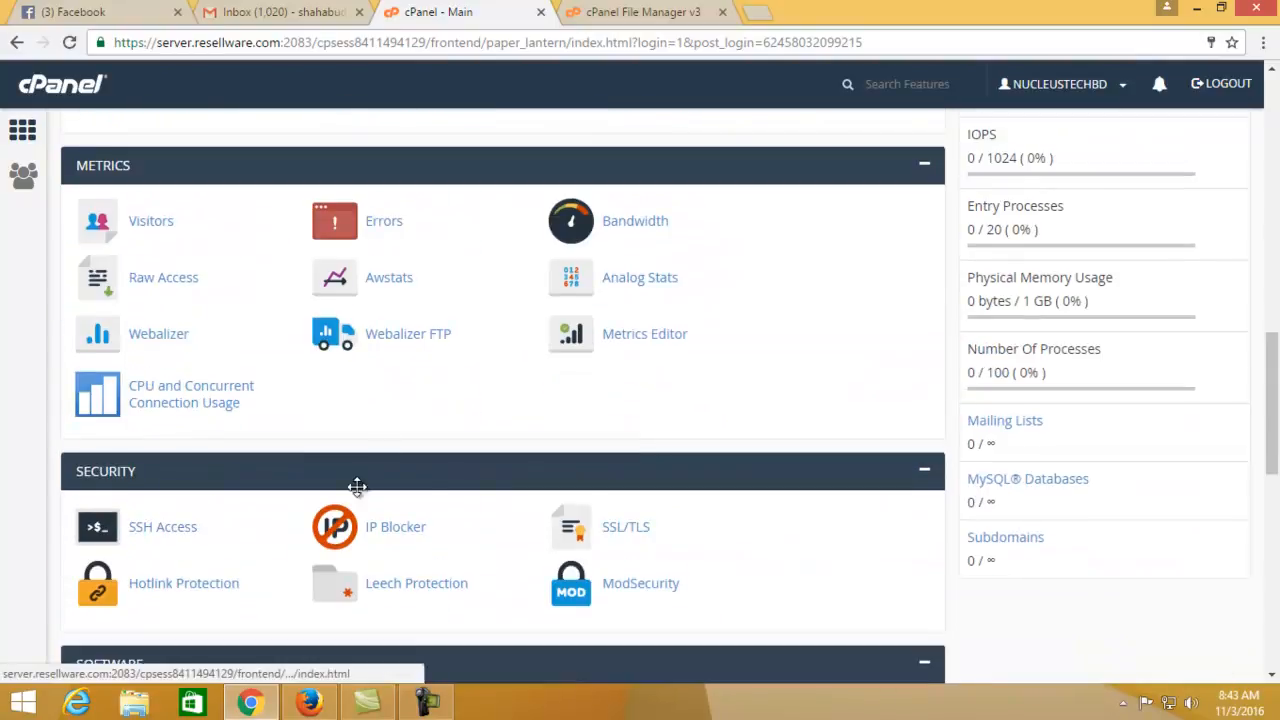
{"action": "scroll", "coordinate": [289, 515], "scroll_direction": "up", "scroll_amount": 5}
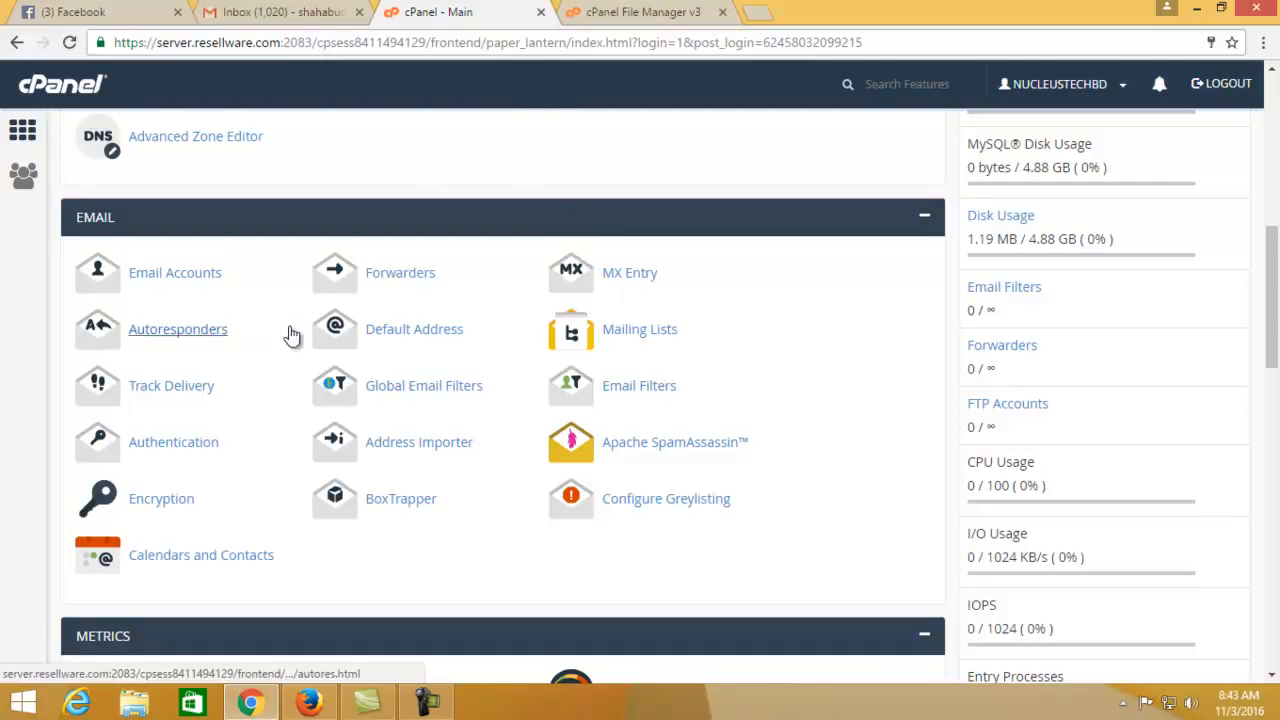
{"action": "scroll", "coordinate": [289, 330], "scroll_direction": "up", "scroll_amount": 6}
{"action": "scroll", "coordinate": [290, 346], "scroll_direction": "down", "scroll_amount": 3}
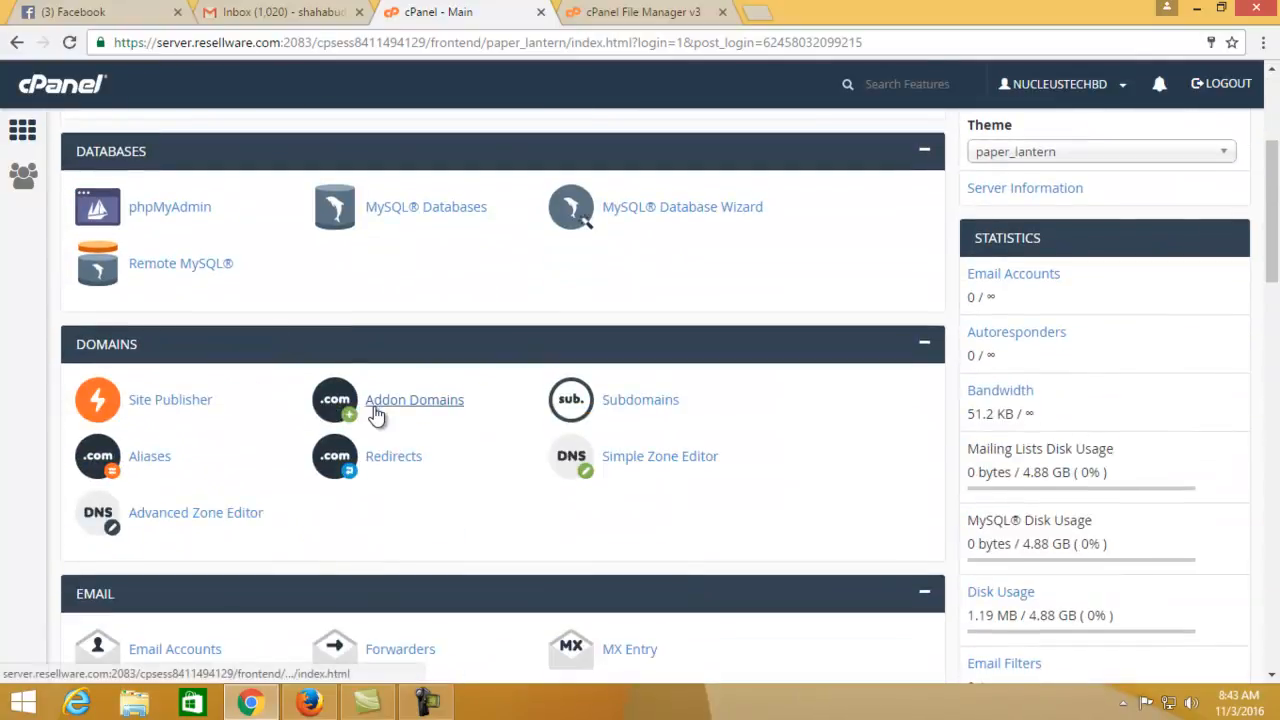
{"action": "scroll", "coordinate": [358, 335], "scroll_direction": "up", "scroll_amount": 2}
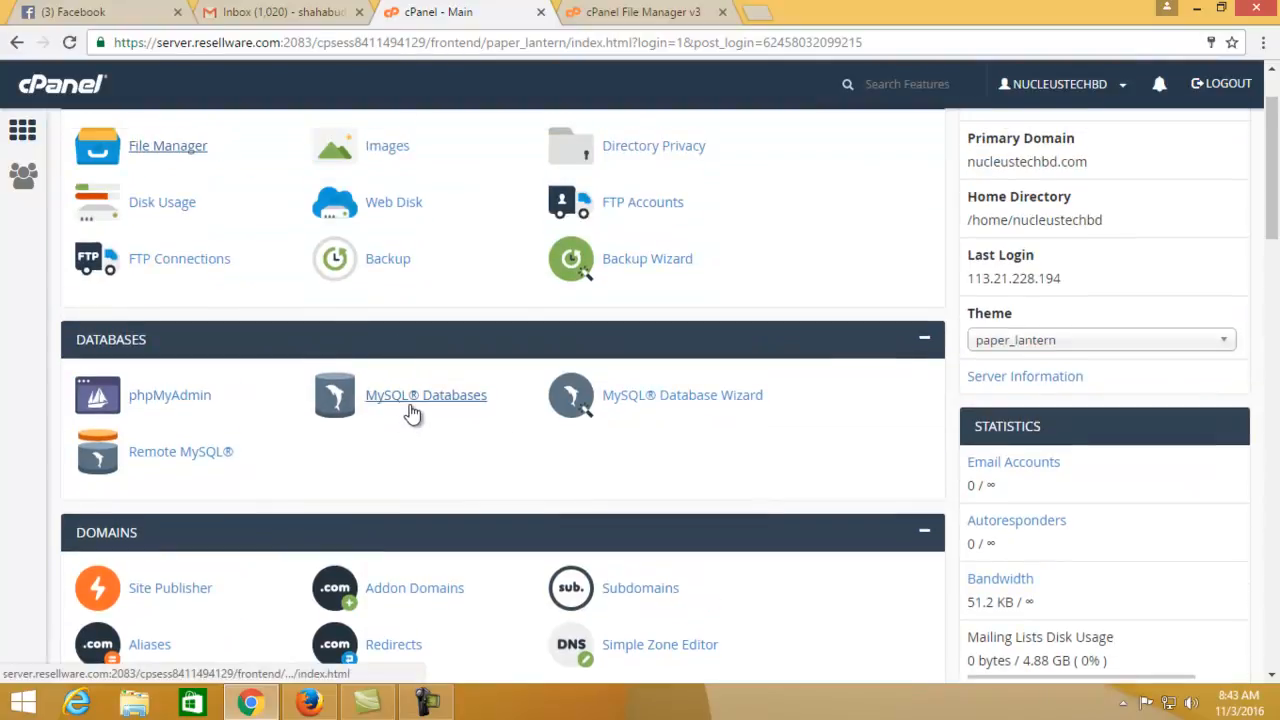
Create the MySQL database maindb (nucleust_maindb) on the MySQL Databases page, then minimize the browser
{"action": "middle_click", "coordinate": [446, 400]}
{"action": "left_click", "coordinate": [800, 11]}
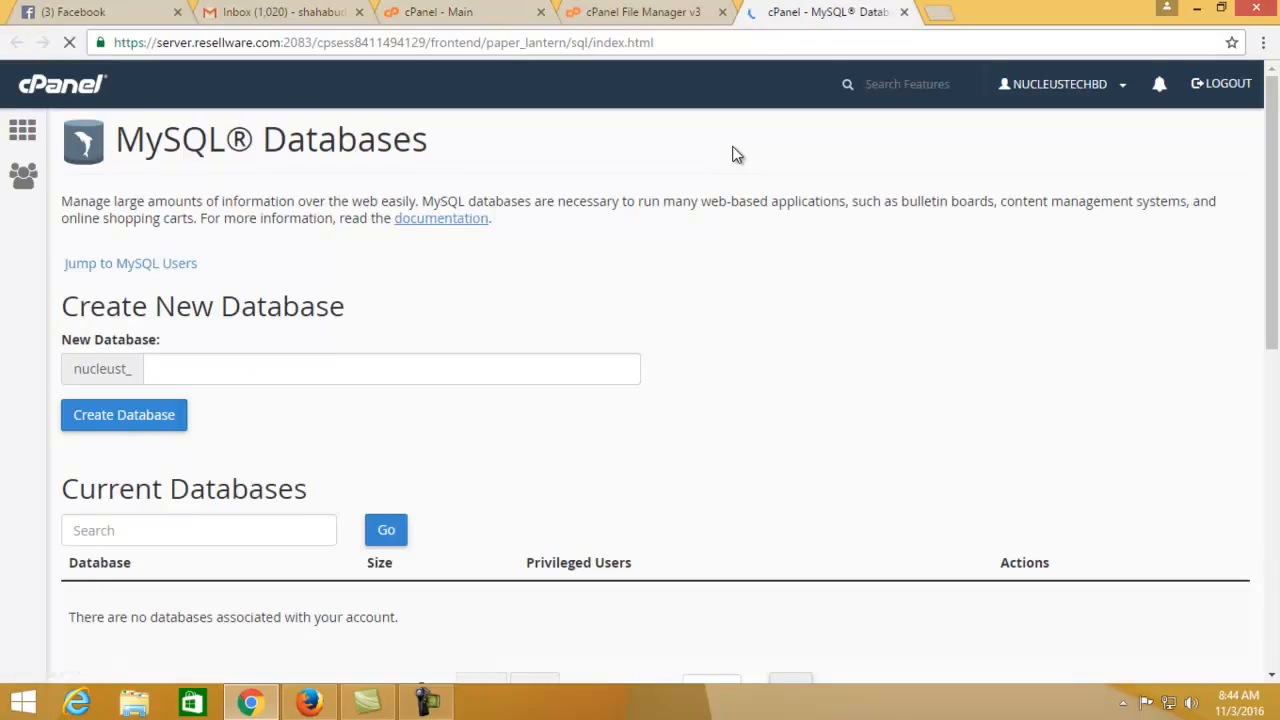
{"action": "left_click", "coordinate": [258, 369]}
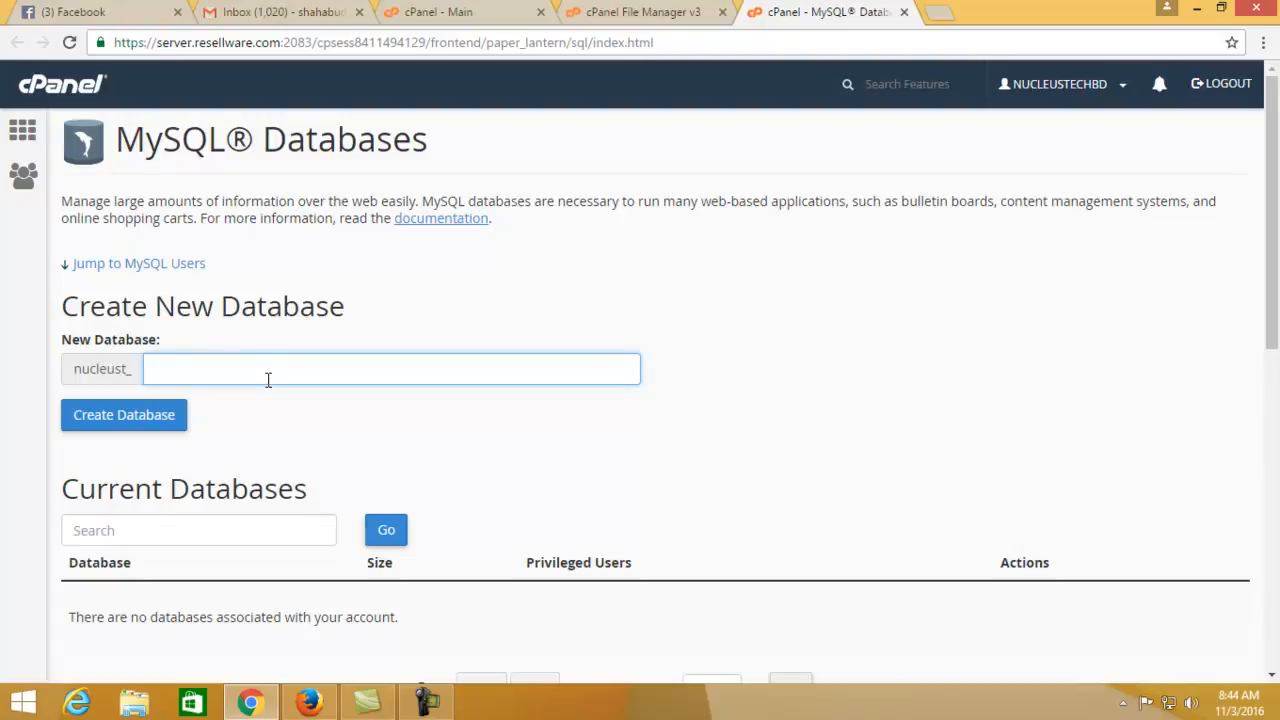
{"action": "type", "text": "maindb"}
{"action": "left_click", "coordinate": [120, 413]}
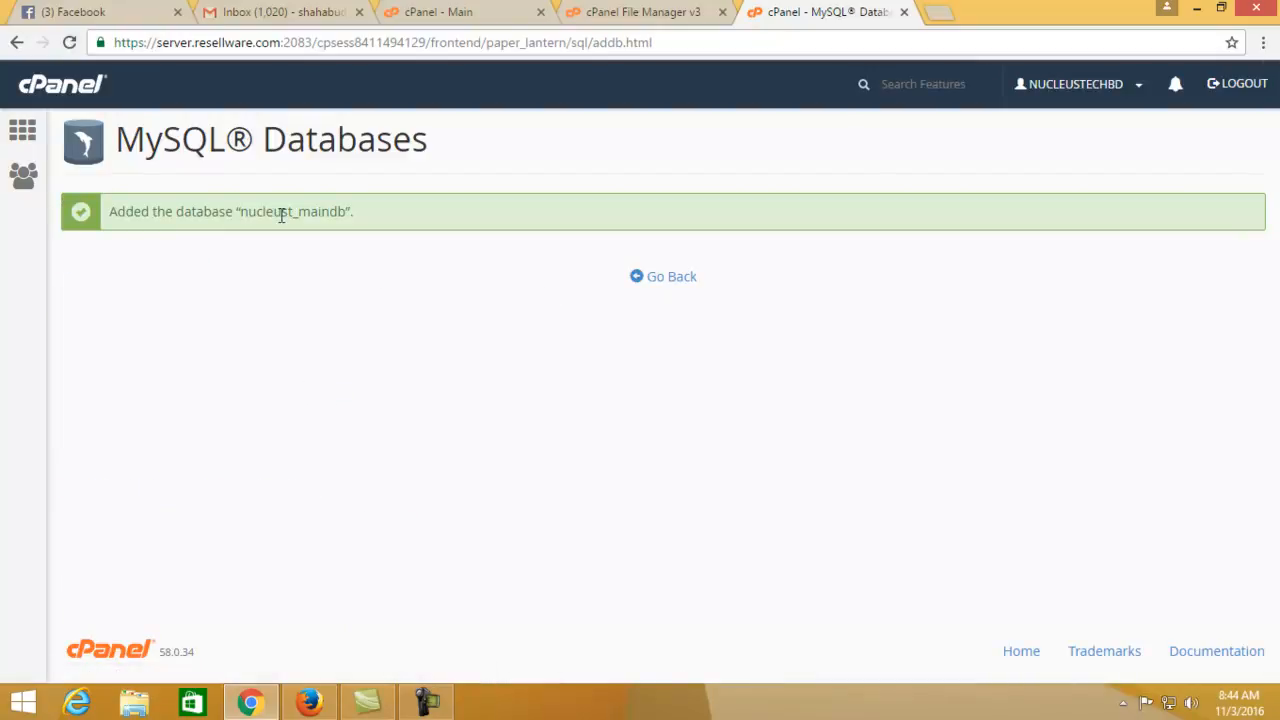
{"action": "double_click", "coordinate": [263, 211]}
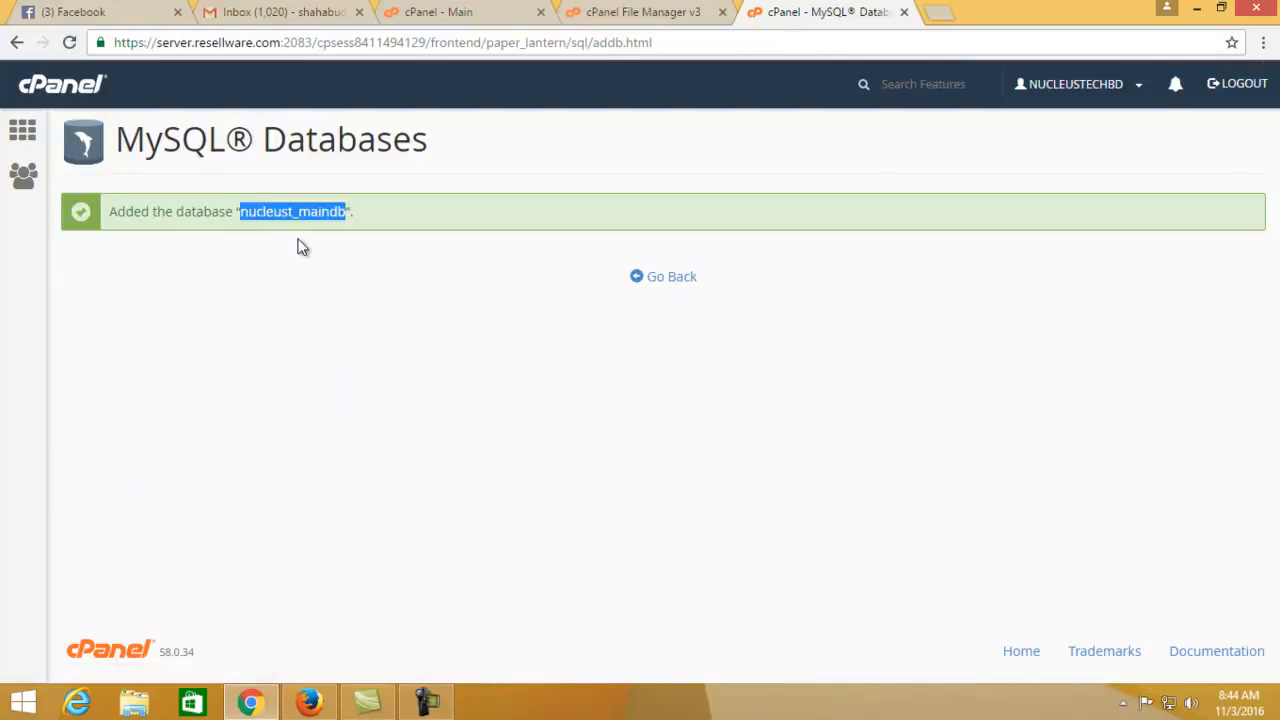
{"action": "left_click", "coordinate": [1196, 10]}
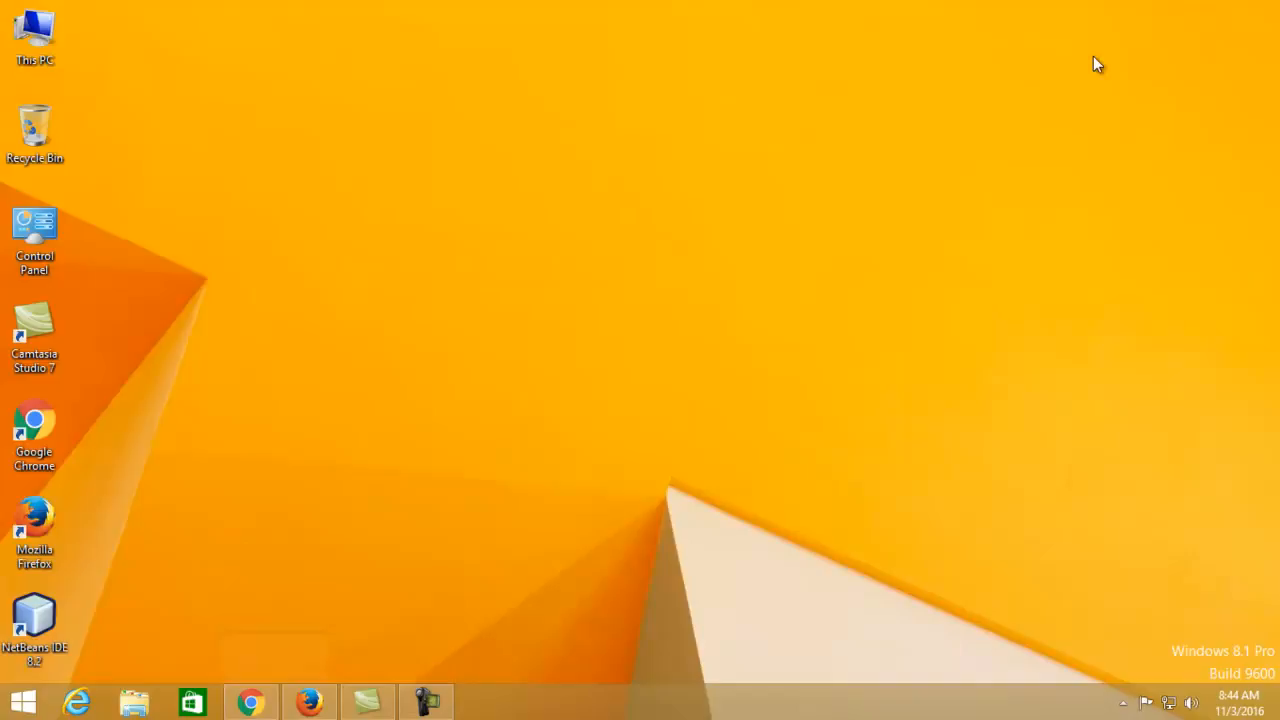
Create a new text document on the desktop with the default name and open it
{"action": "right_click", "coordinate": [396, 160]}
{"action": "mouse_move", "coordinate": [523, 342]}
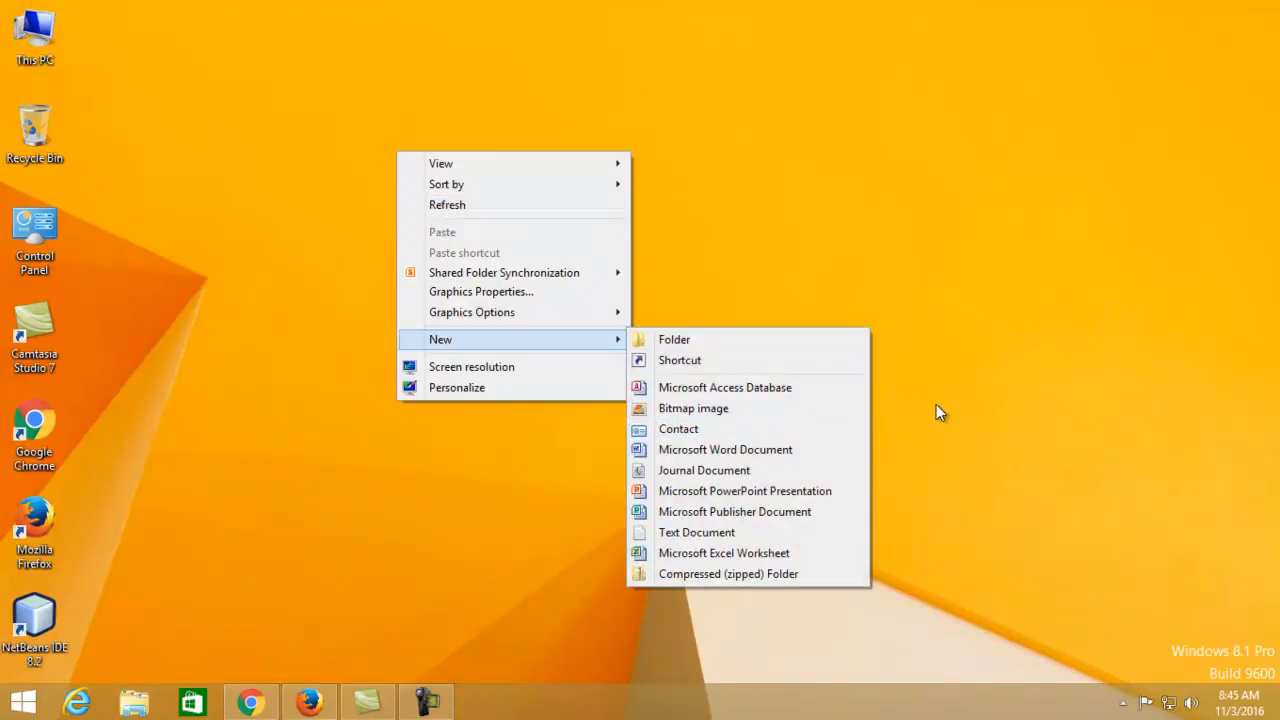
{"action": "left_click", "coordinate": [882, 406]}
{"action": "right_click", "coordinate": [401, 287]}
{"action": "mouse_move", "coordinate": [458, 476]}
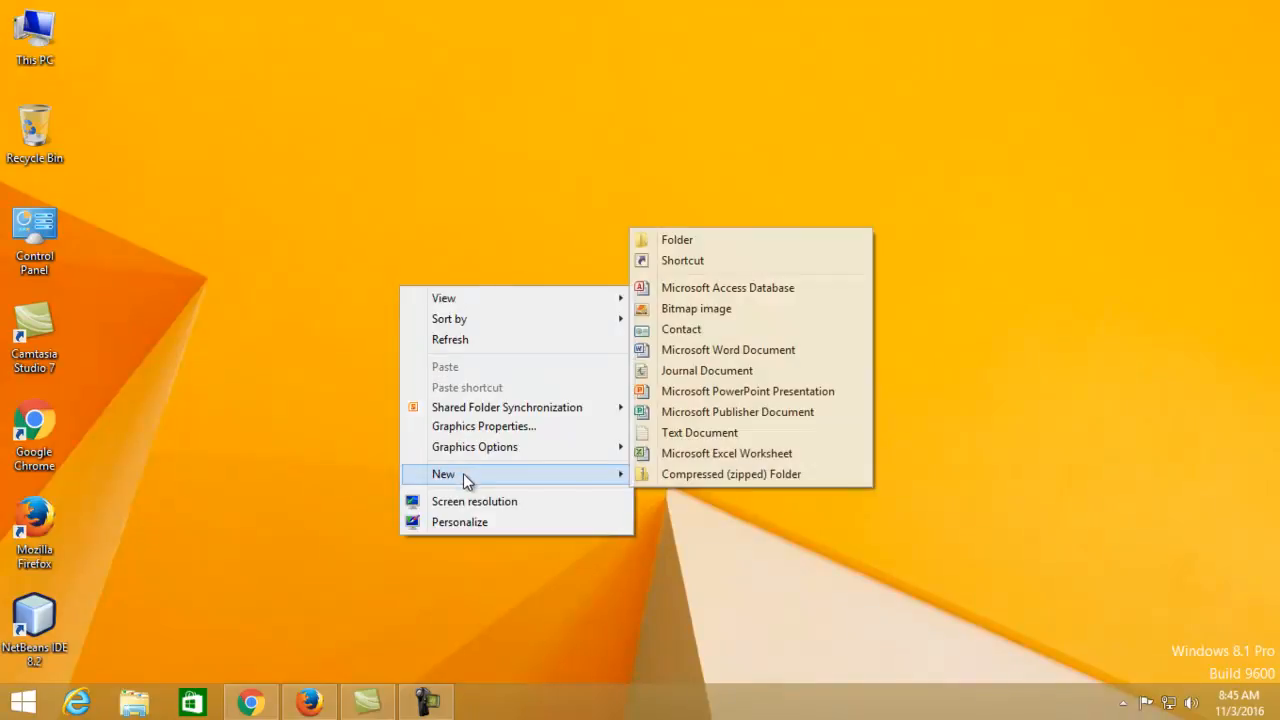
{"action": "left_click", "coordinate": [742, 435]}
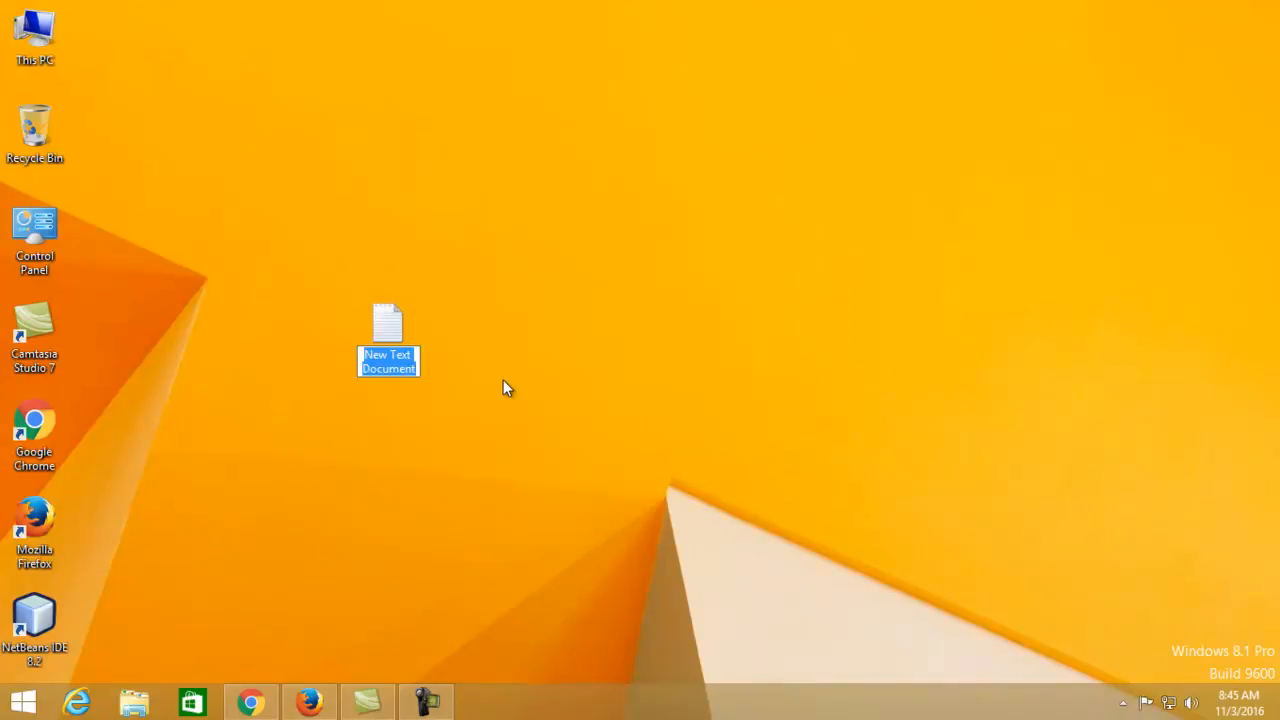
{"action": "key", "text": "Return"}
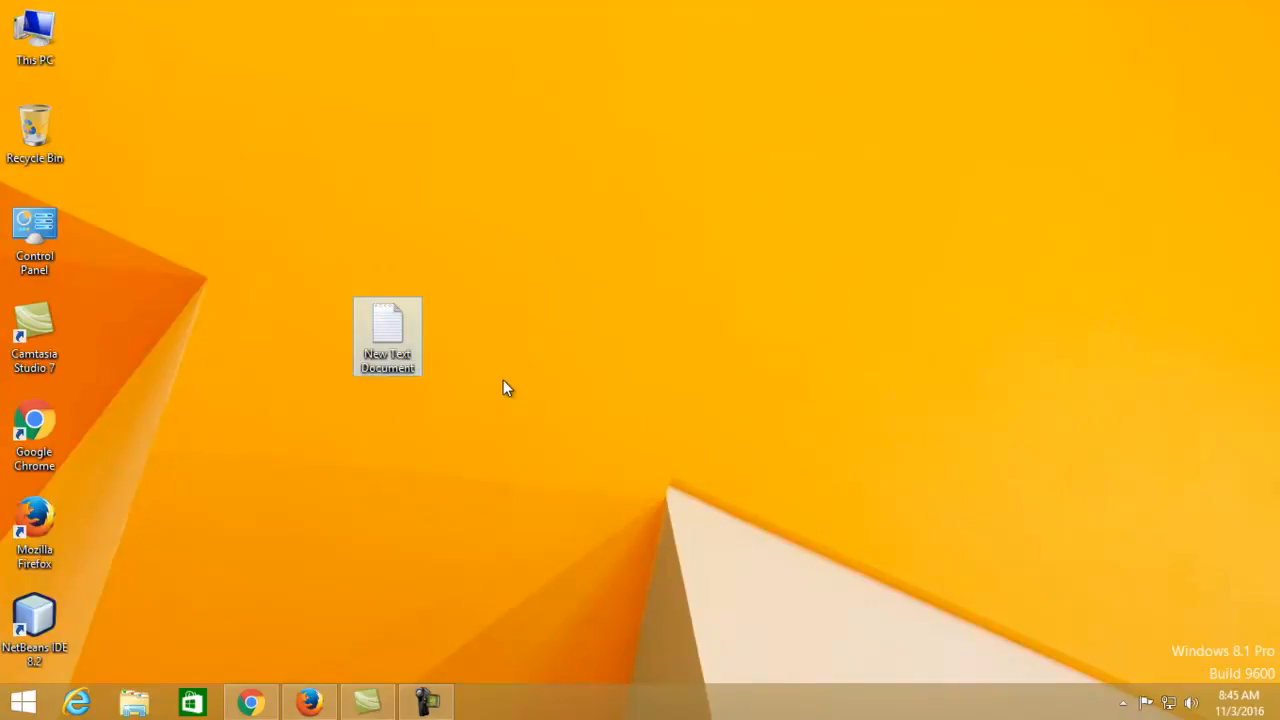
{"action": "key", "text": "Return"}
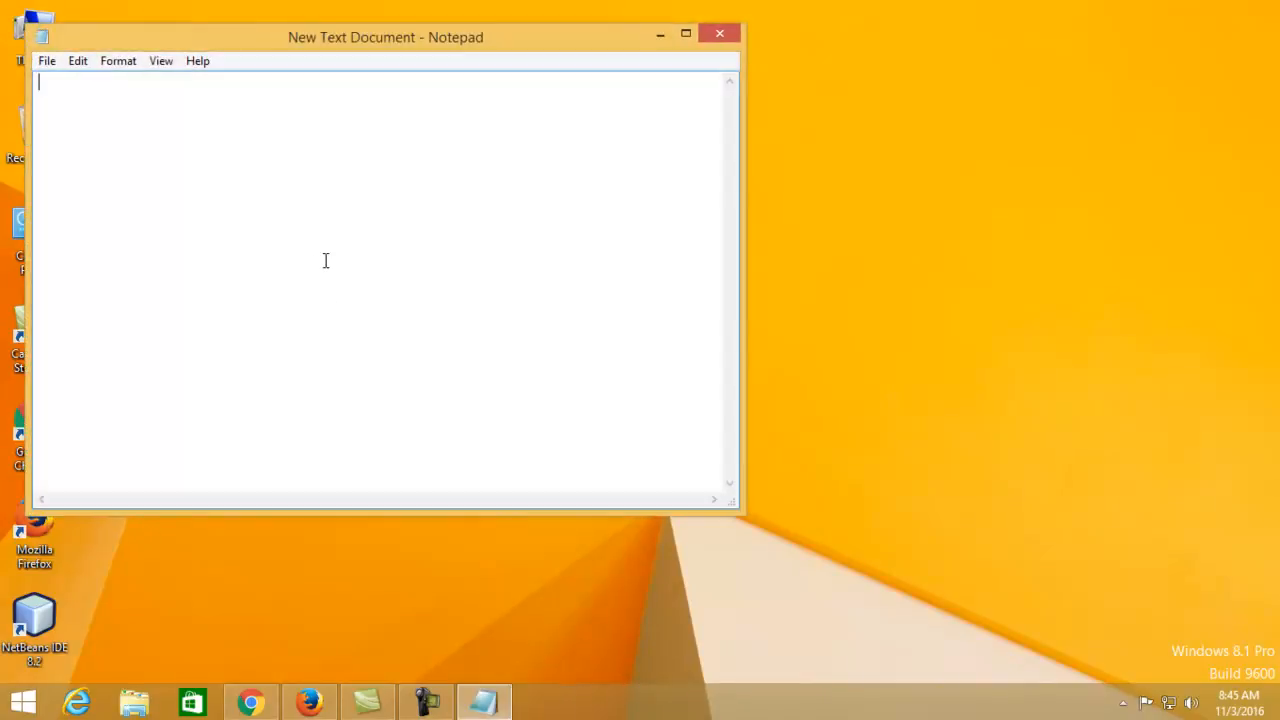
Write 'DB Name: nucleust_maindb' in the note and minimize Notepad
{"action": "type", "text": "DB Name: nucleust_maindb"}
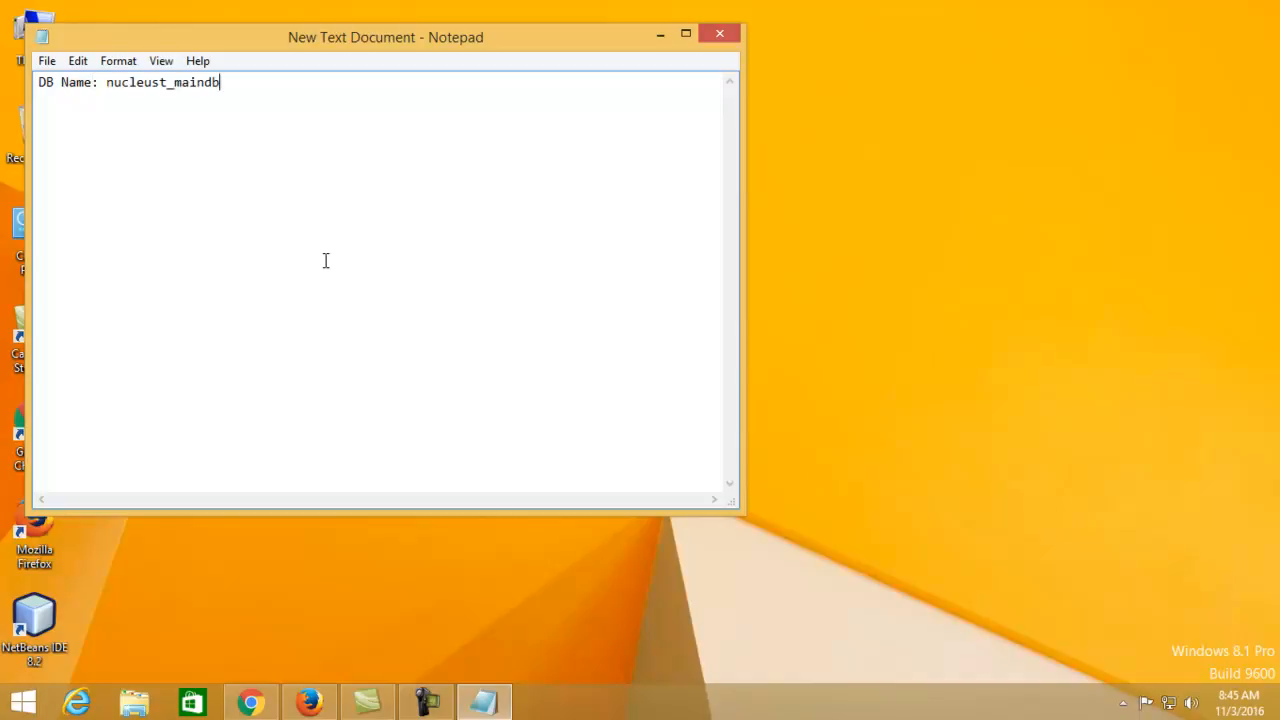
{"action": "left_click", "coordinate": [476, 706]}
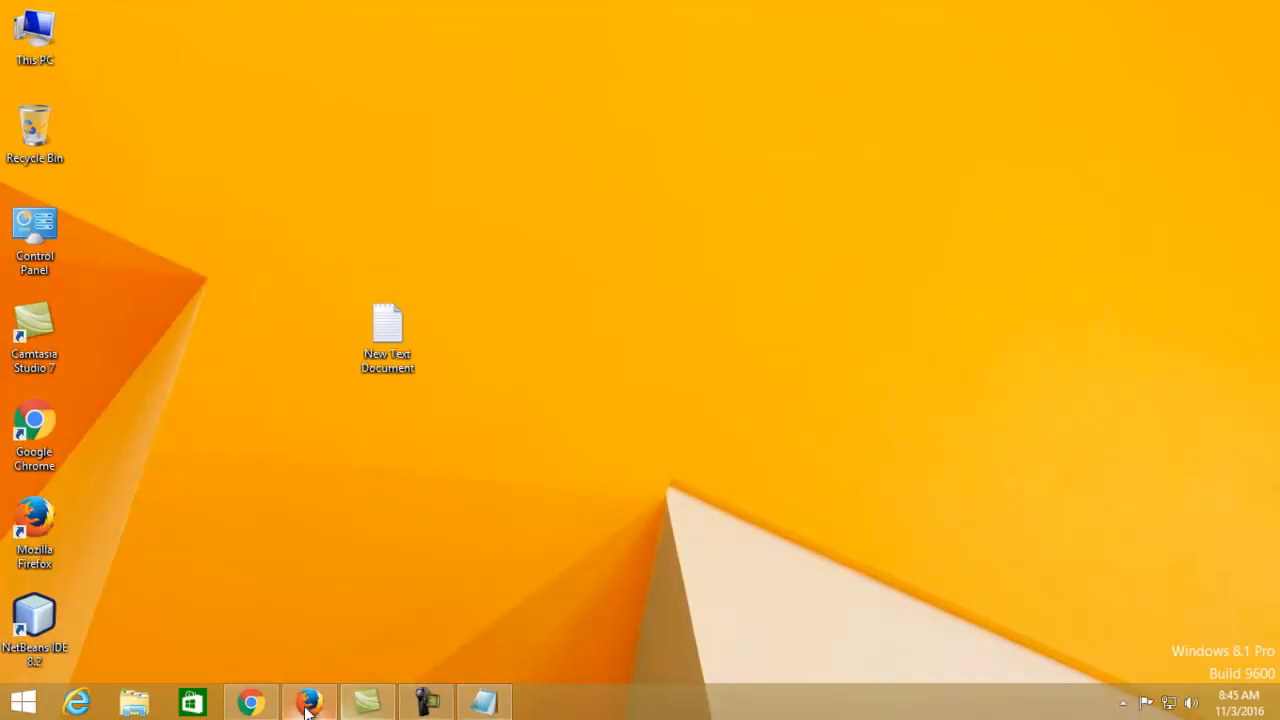
Restore the Chrome cPanel window and return to the MySQL Databases page, checking the database list
{"action": "left_click", "coordinate": [303, 706]}
{"action": "left_click", "coordinate": [303, 706]}
{"action": "left_click", "coordinate": [254, 703]}
{"action": "left_click", "coordinate": [680, 280]}
{"action": "scroll", "coordinate": [309, 449], "scroll_direction": "down", "scroll_amount": 5}
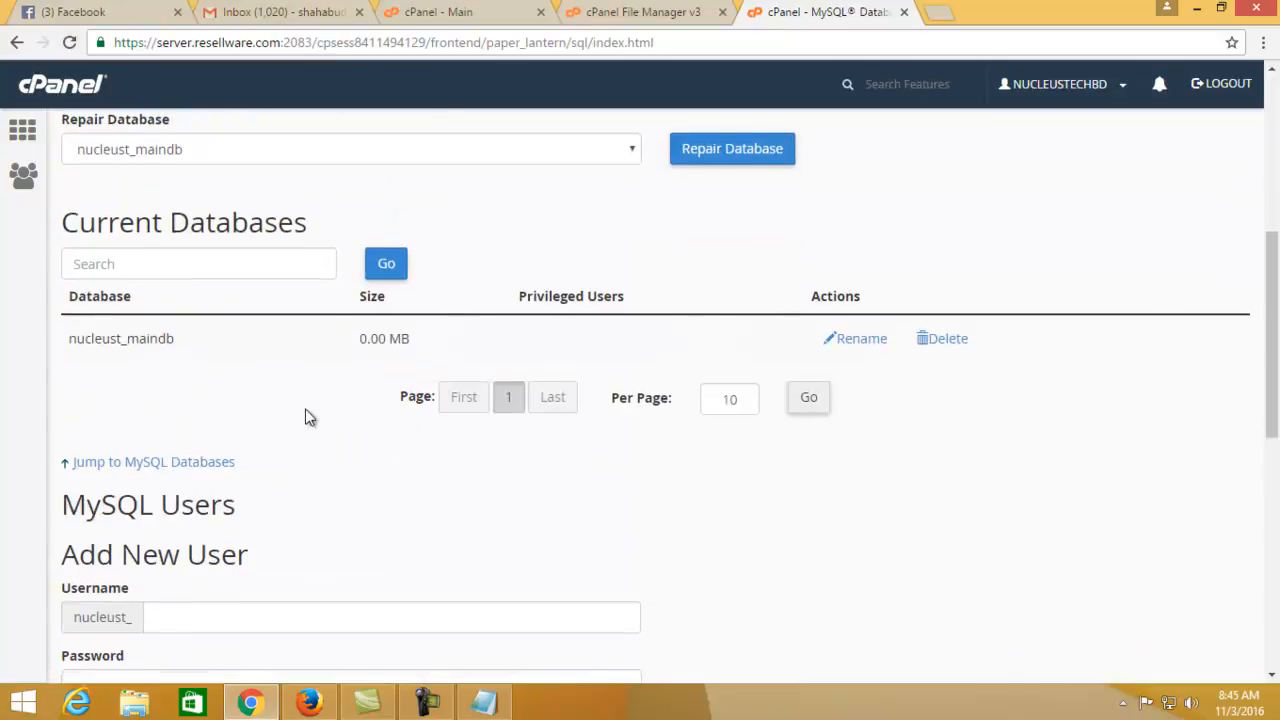
{"action": "scroll", "coordinate": [306, 420], "scroll_direction": "up", "scroll_amount": 2}
{"action": "left_click", "coordinate": [275, 279]}
{"action": "left_click", "coordinate": [274, 278]}
{"action": "scroll", "coordinate": [252, 401], "scroll_direction": "down", "scroll_amount": 2}
{"action": "scroll", "coordinate": [278, 302], "scroll_direction": "down", "scroll_amount": 2}
Create MySQL user mainus, entering its password and confirming it
{"action": "left_click", "coordinate": [235, 441]}
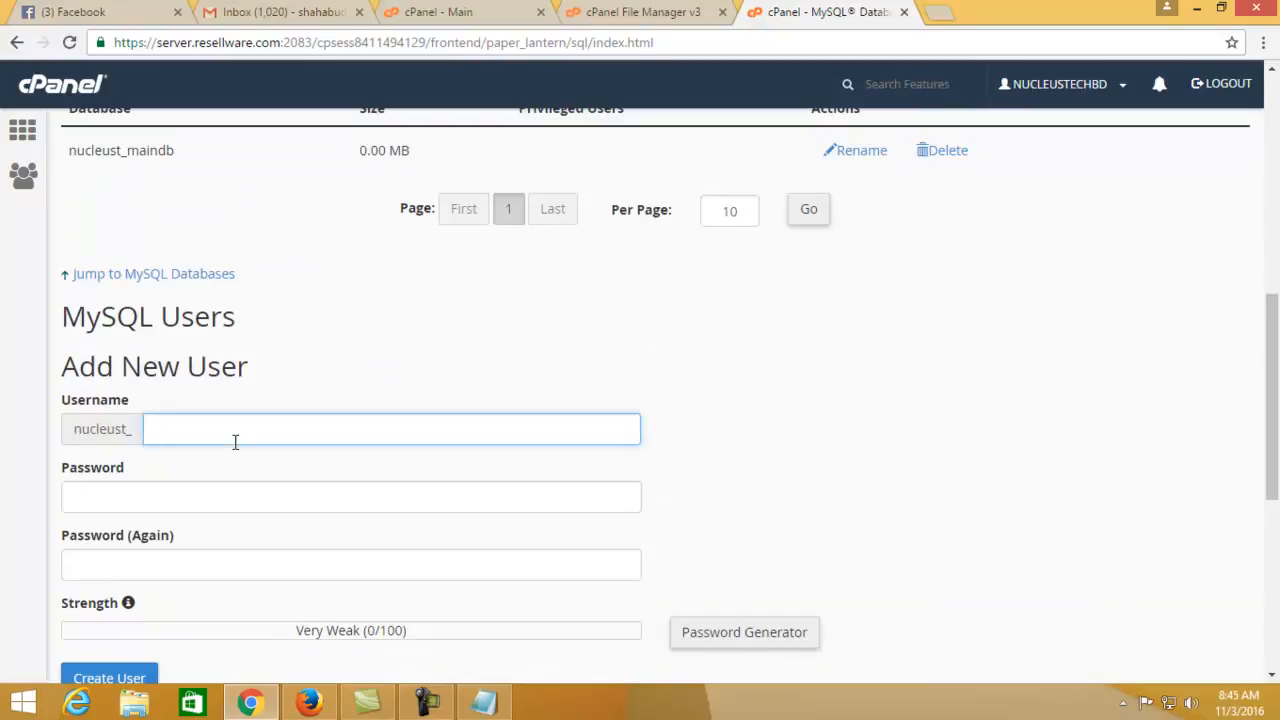
{"action": "type", "text": "mainus"}
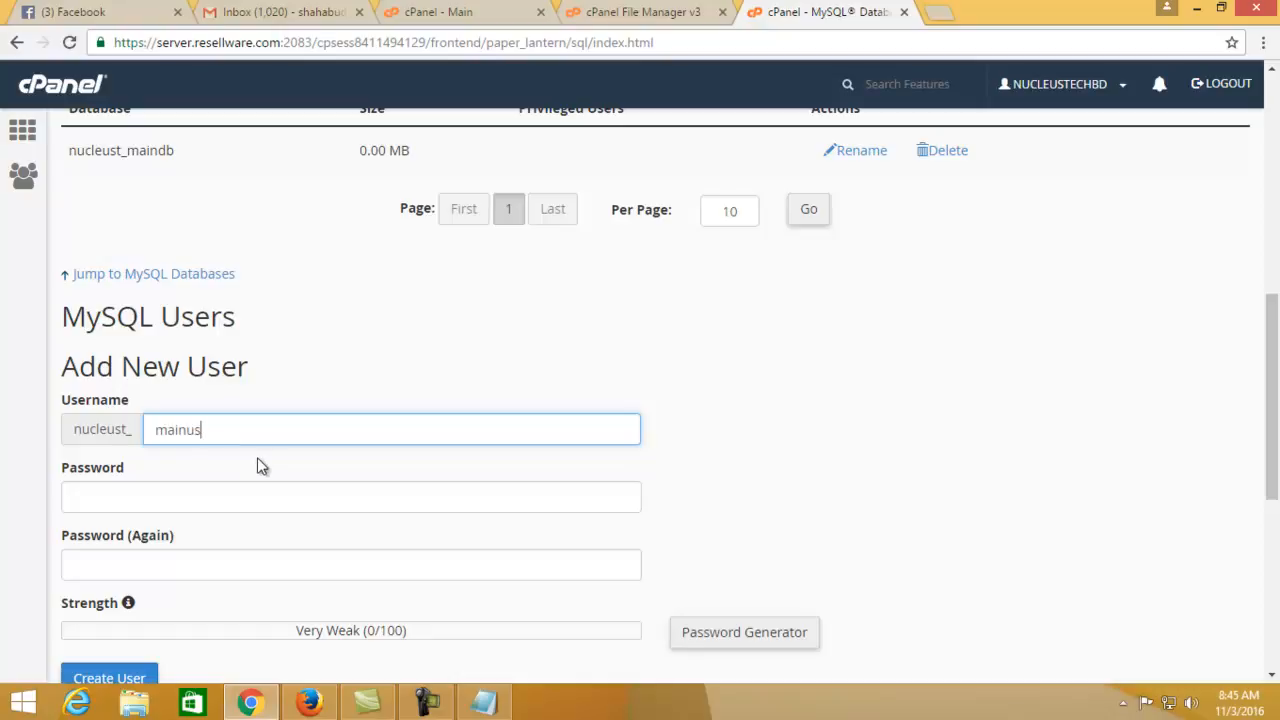
{"action": "left_click", "coordinate": [420, 495]}
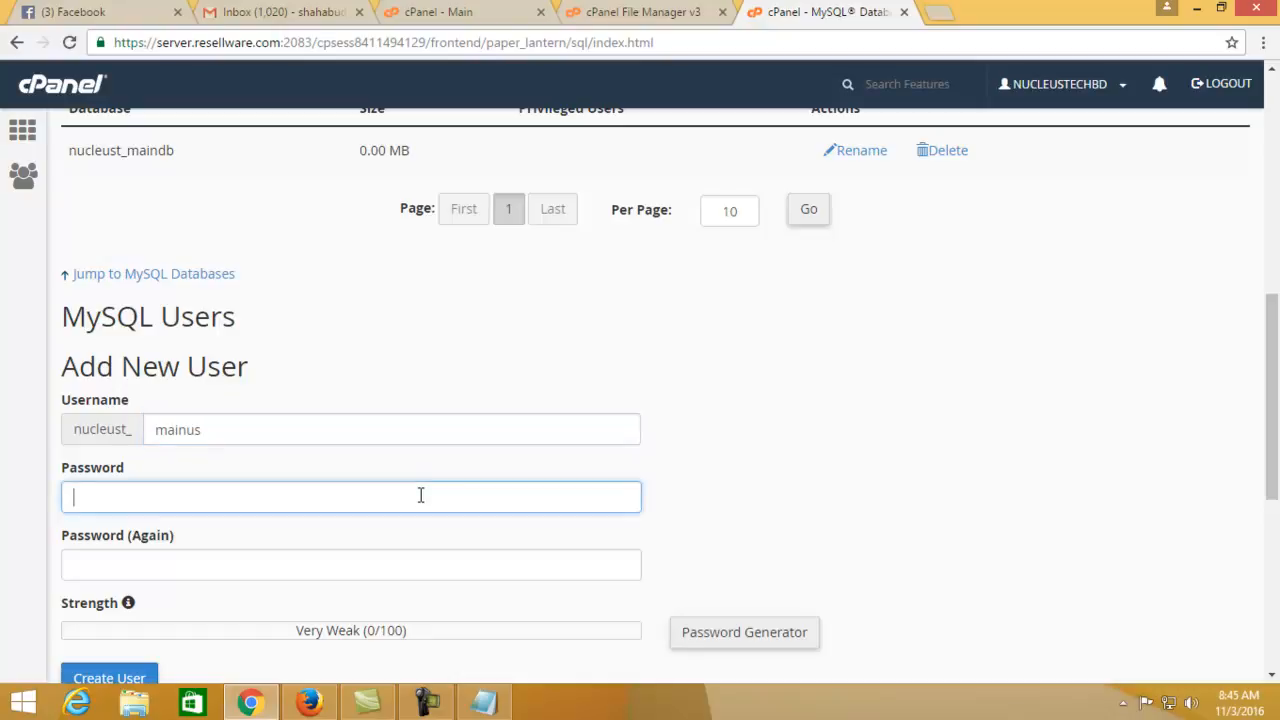
{"action": "scroll", "coordinate": [420, 505], "scroll_direction": "down", "scroll_amount": 2}
{"action": "scroll", "coordinate": [381, 492], "scroll_direction": "up", "scroll_amount": 1}
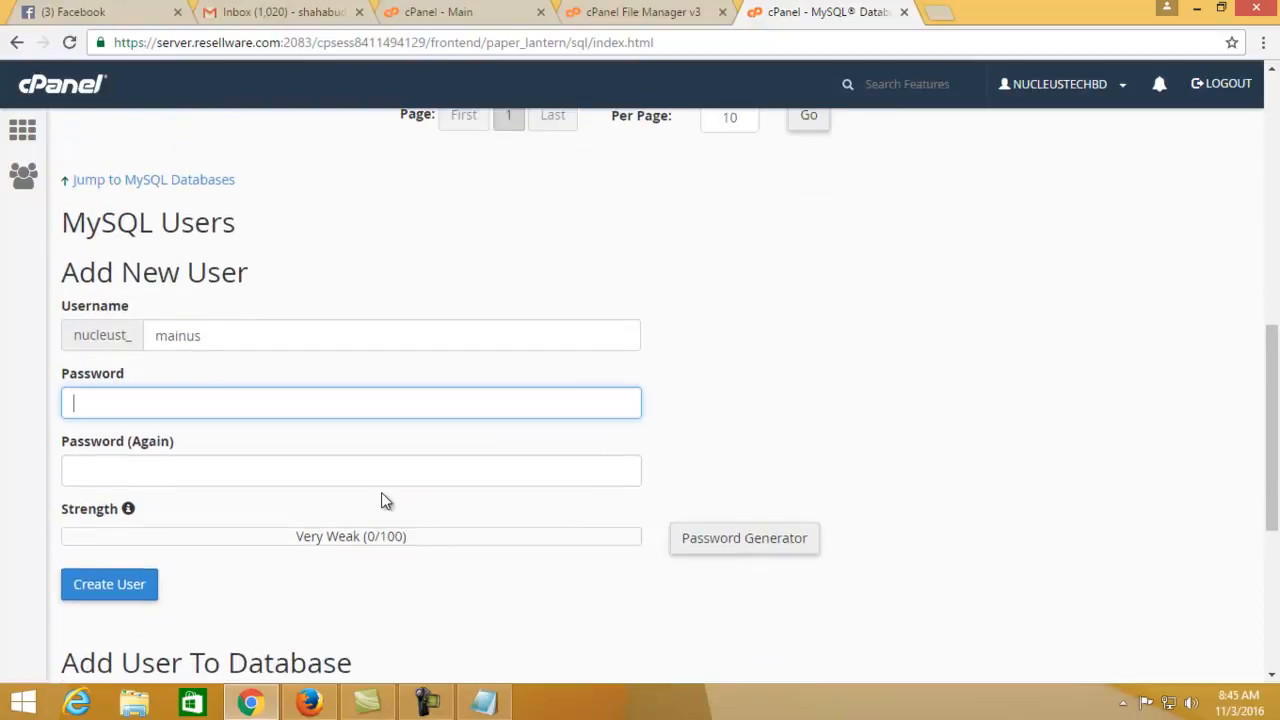
{"action": "type", "text": "a"}
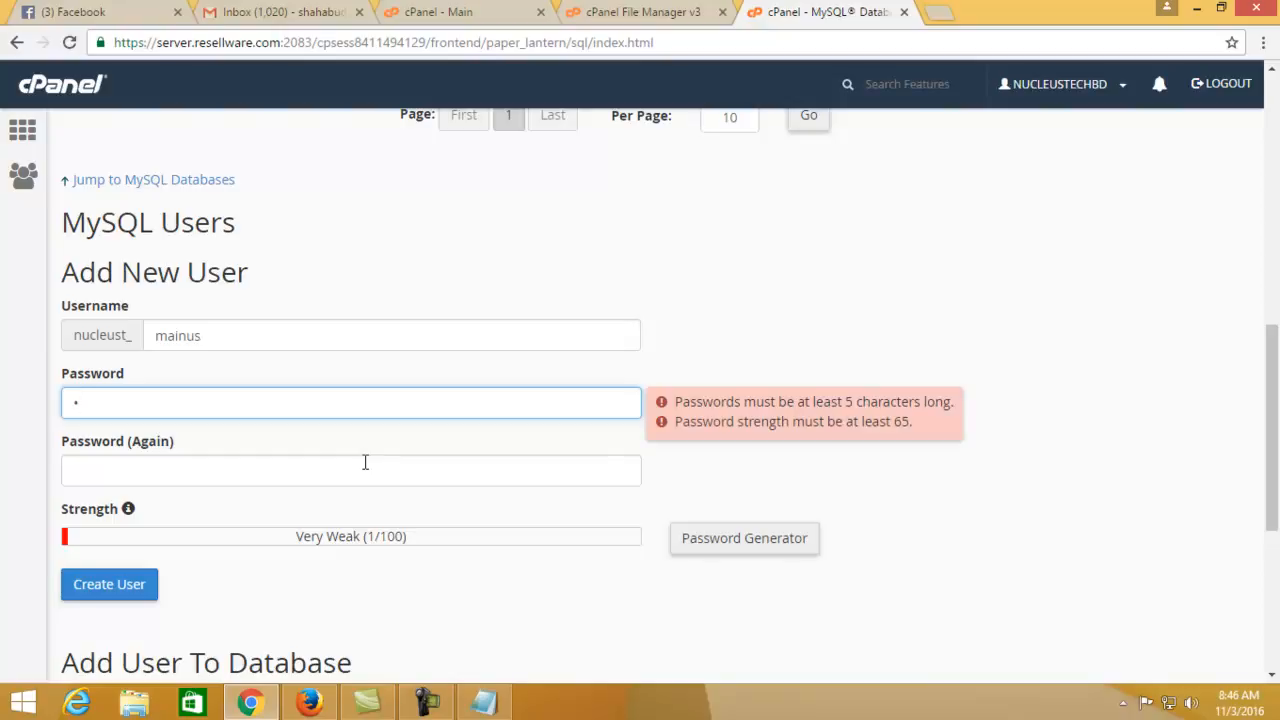
{"action": "double_click", "coordinate": [258, 396]}
{"action": "key", "text": "BackSpace"}
{"action": "type", "text": "a"}
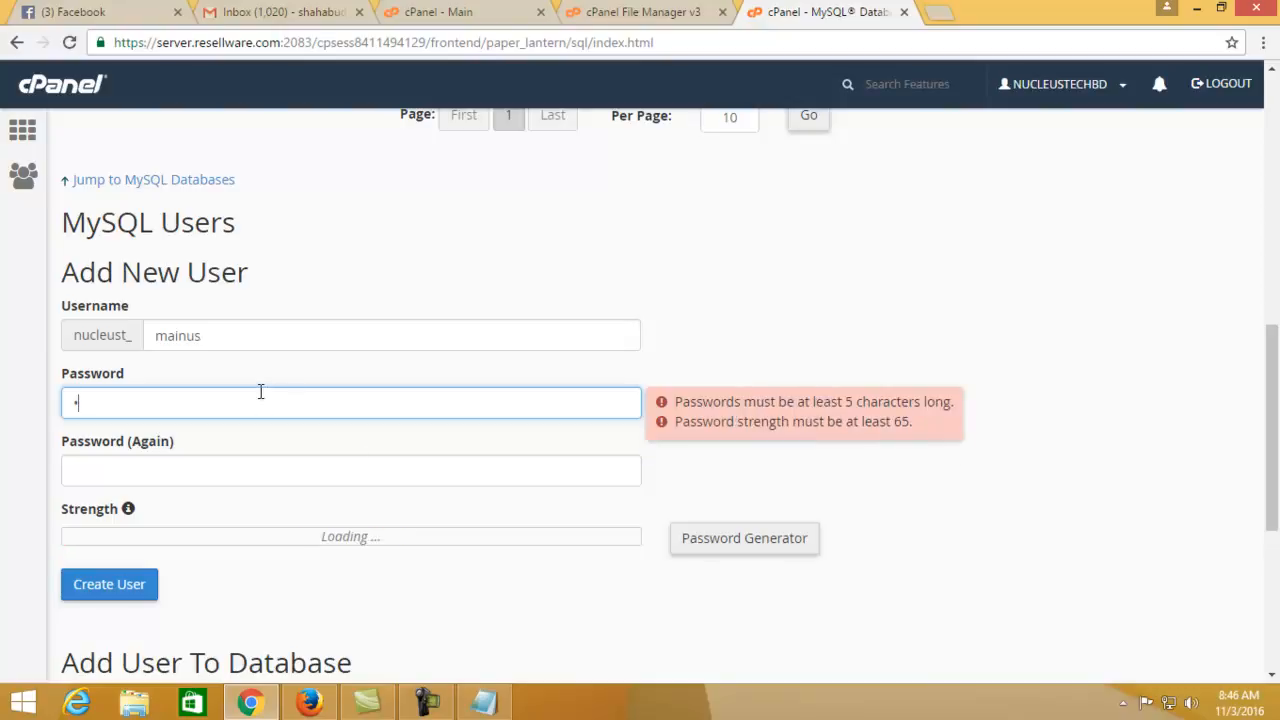
{"action": "type", "text": "abcdefghij"}
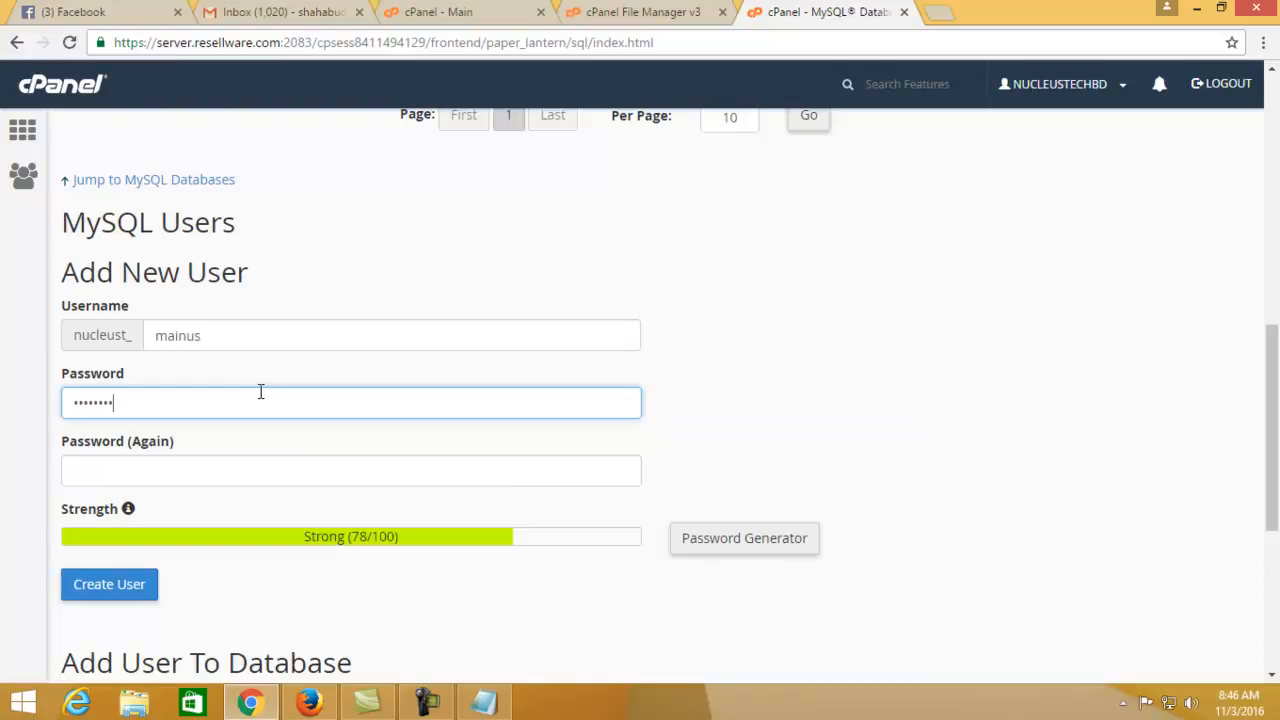
{"action": "left_click", "coordinate": [174, 471]}
{"action": "type", "text": "a"}
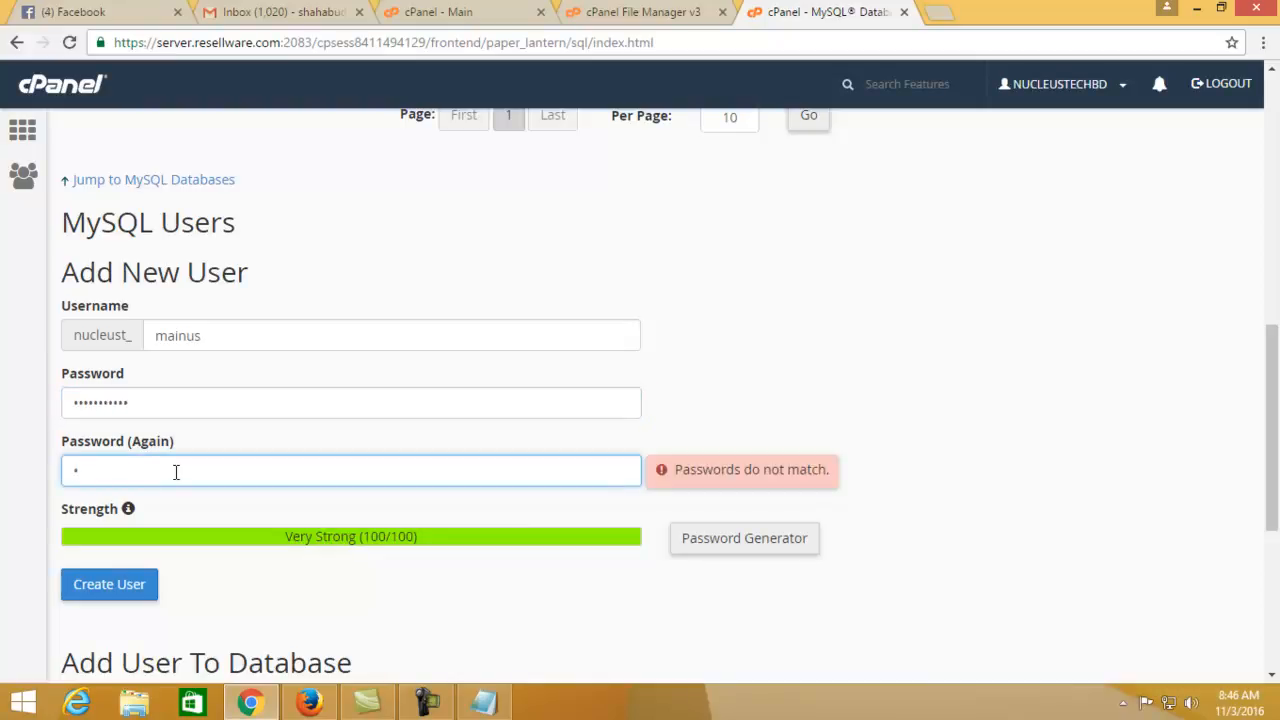
{"action": "type", "text": "bcde"}
{"action": "type", "text": "1"}
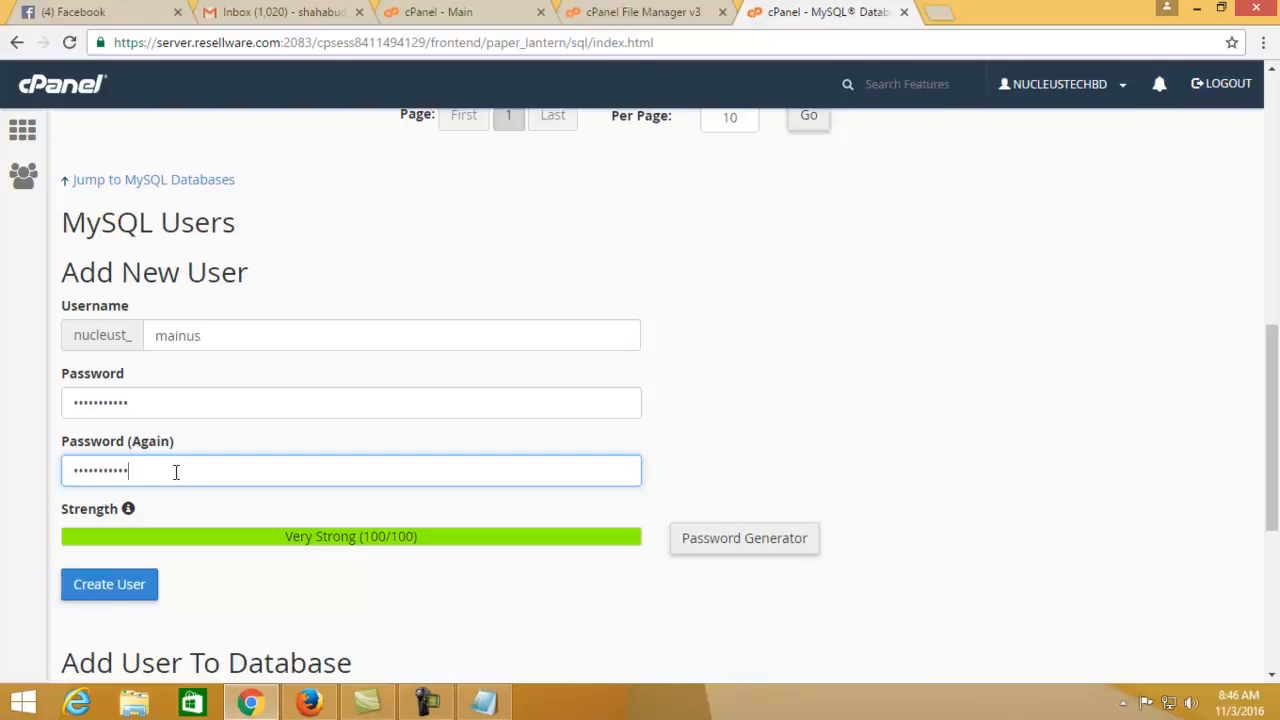
{"action": "left_click", "coordinate": [106, 586]}
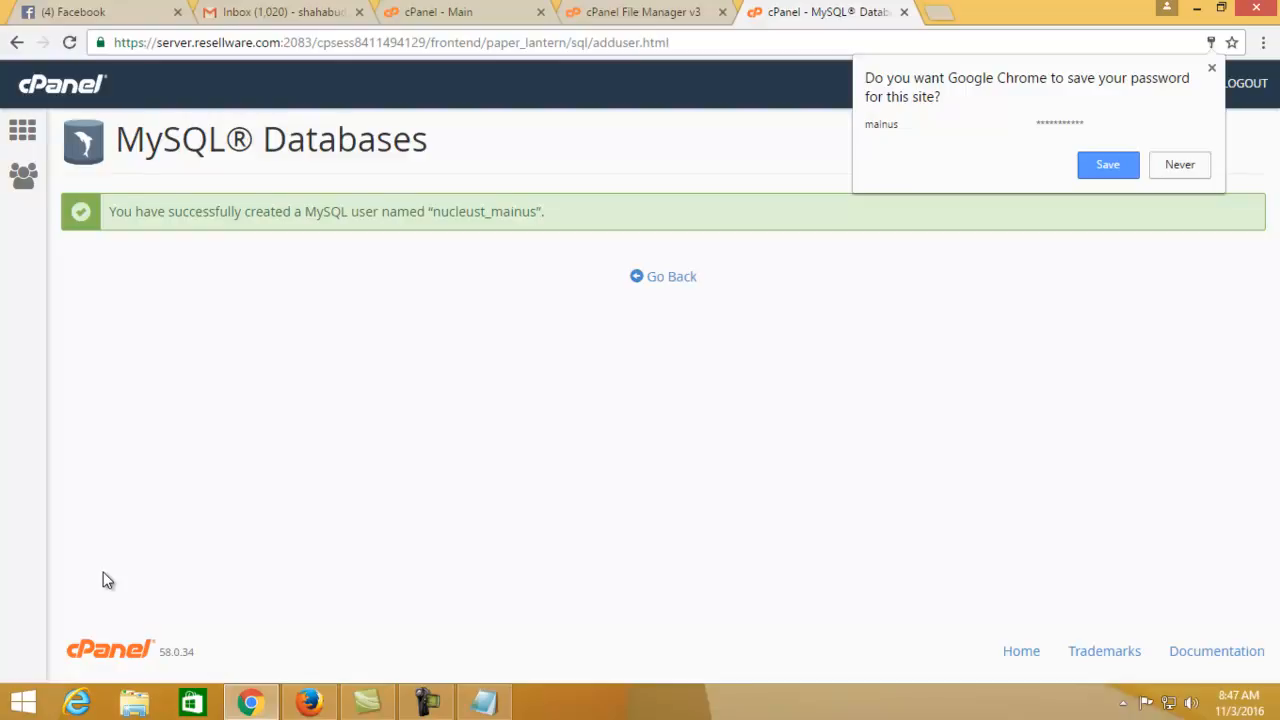
Select the new username nucleust_mainus and bring up the Notepad note
{"action": "double_click", "coordinate": [456, 211]}
{"action": "key", "text": "ctrl+c"}
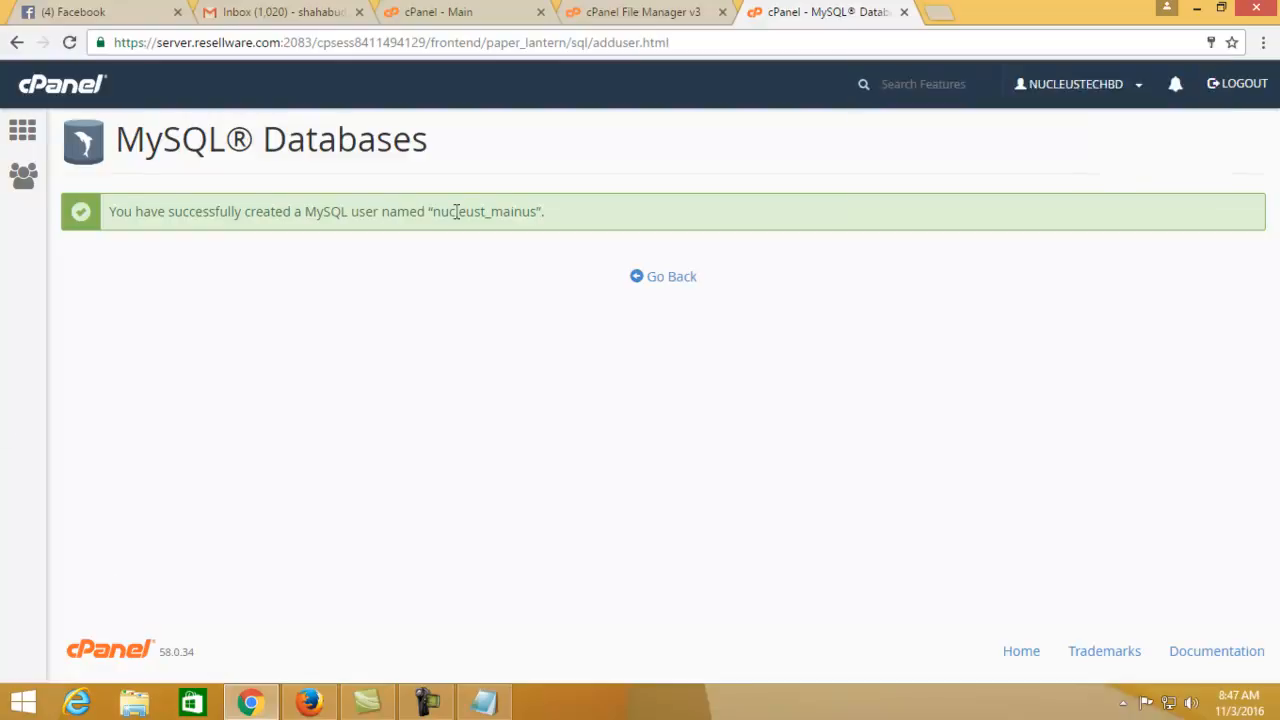
{"action": "left_click", "coordinate": [484, 702]}
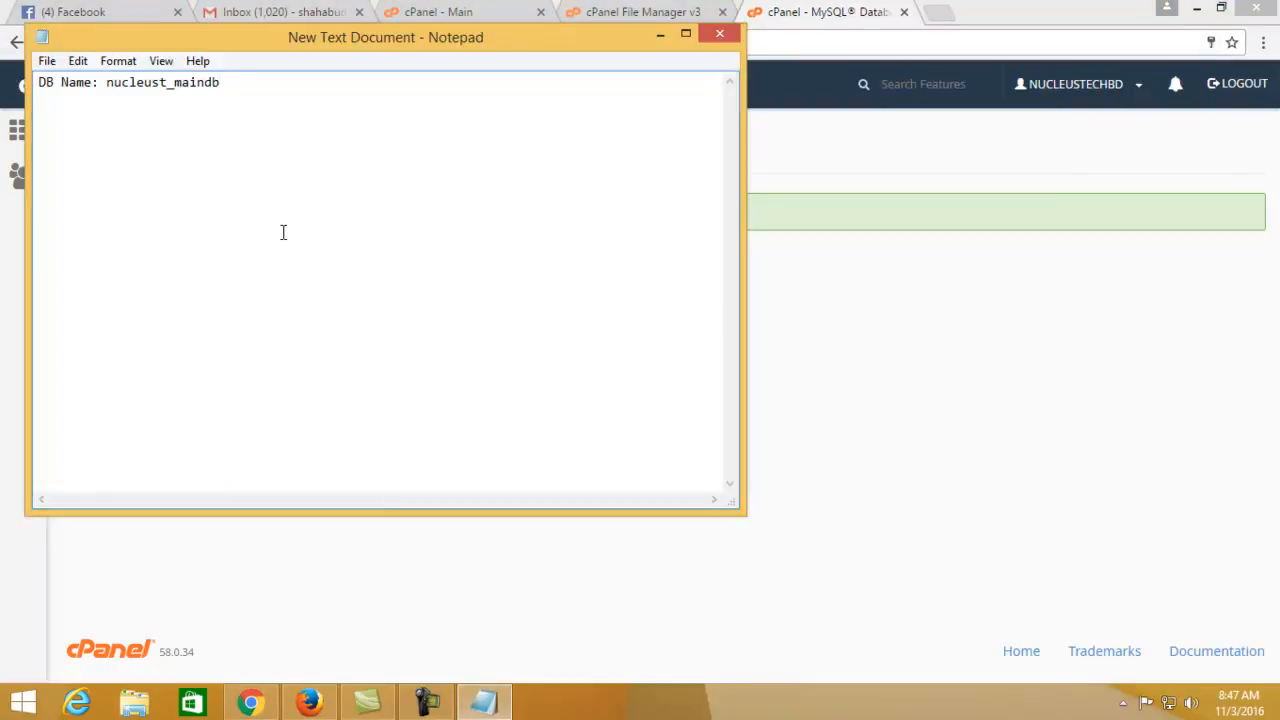
Add 'us Name: nucleust_mainus' to the note, then return to the MySQL Databases overview
{"action": "type", "text": "us Name:"}
{"action": "key", "text": "ctrl+v"}
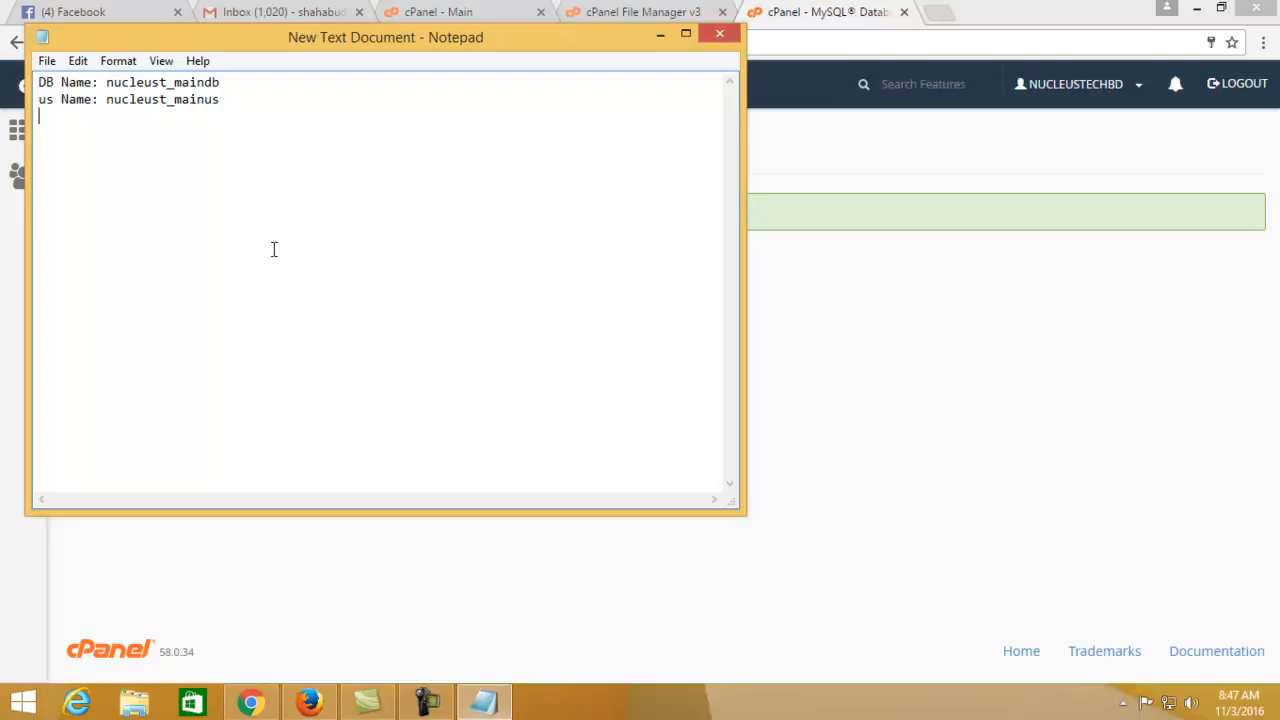
{"action": "left_click", "coordinate": [780, 10]}
{"action": "left_click", "coordinate": [672, 278]}
Add user nucleust_mainus to database nucleust_maindb
{"action": "scroll", "coordinate": [270, 440], "scroll_direction": "down", "scroll_amount": 4}
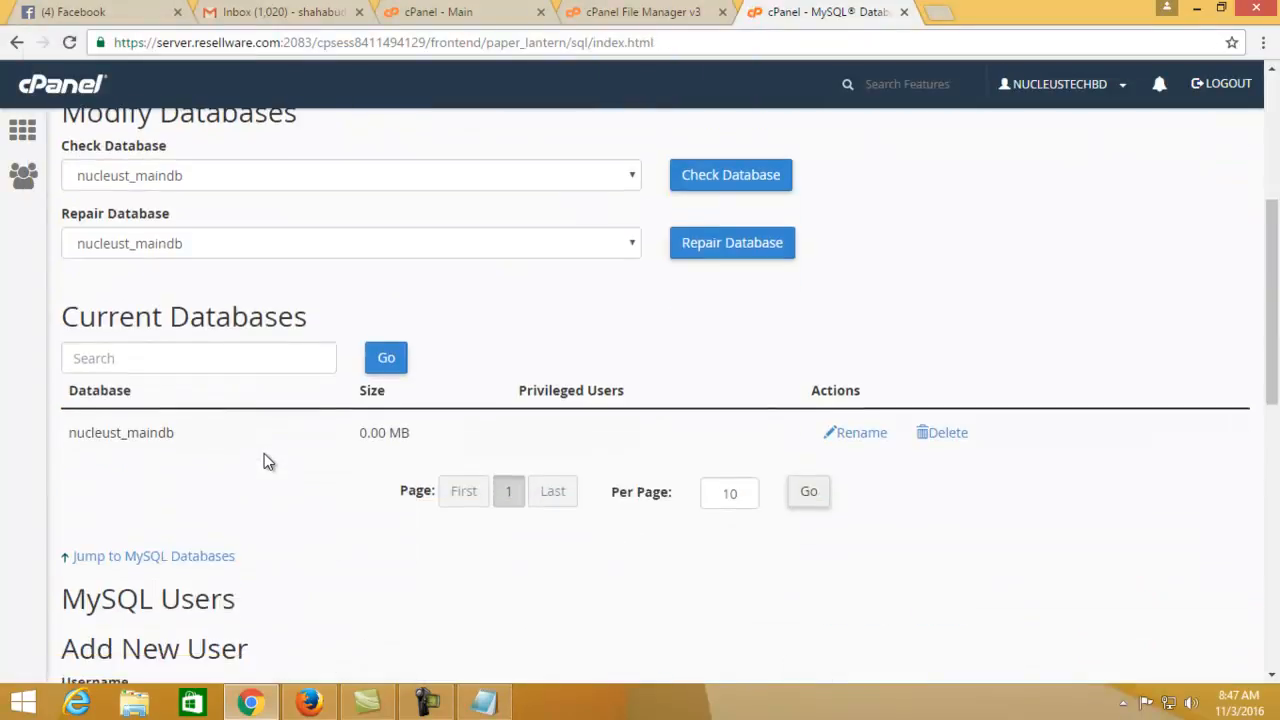
{"action": "scroll", "coordinate": [263, 420], "scroll_direction": "down", "scroll_amount": 2}
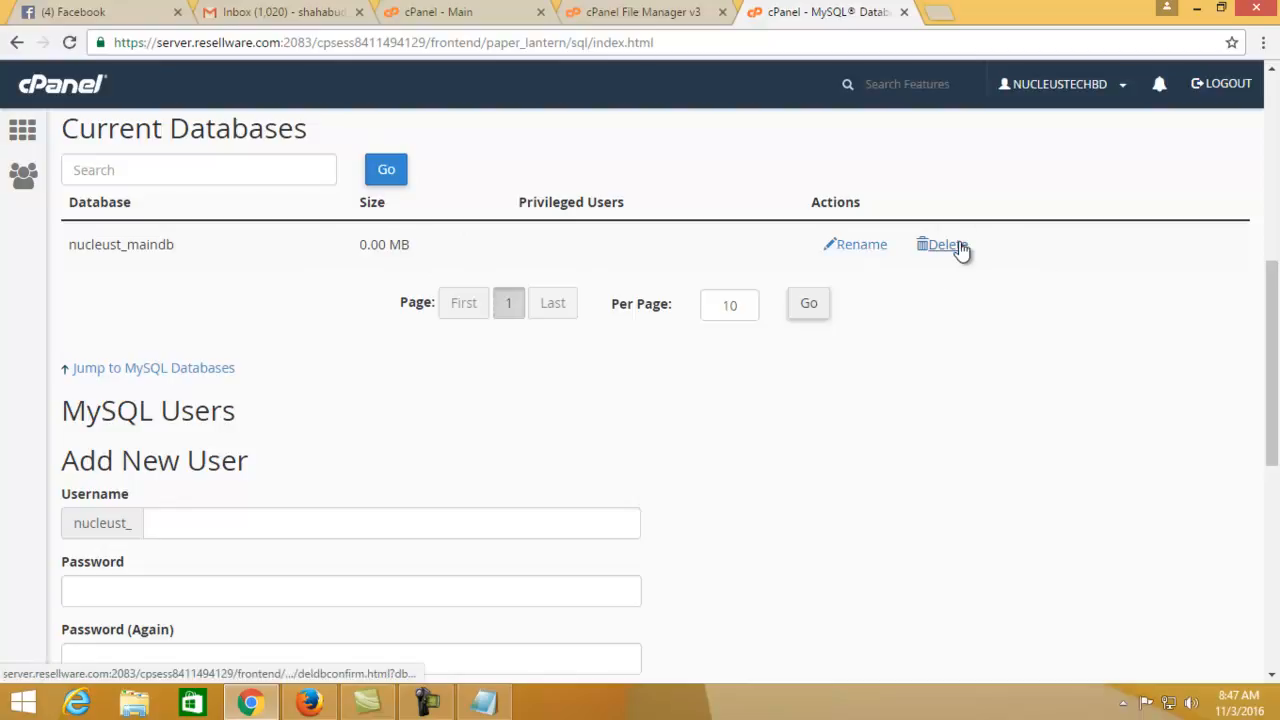
{"action": "scroll", "coordinate": [655, 370], "scroll_direction": "down", "scroll_amount": 7}
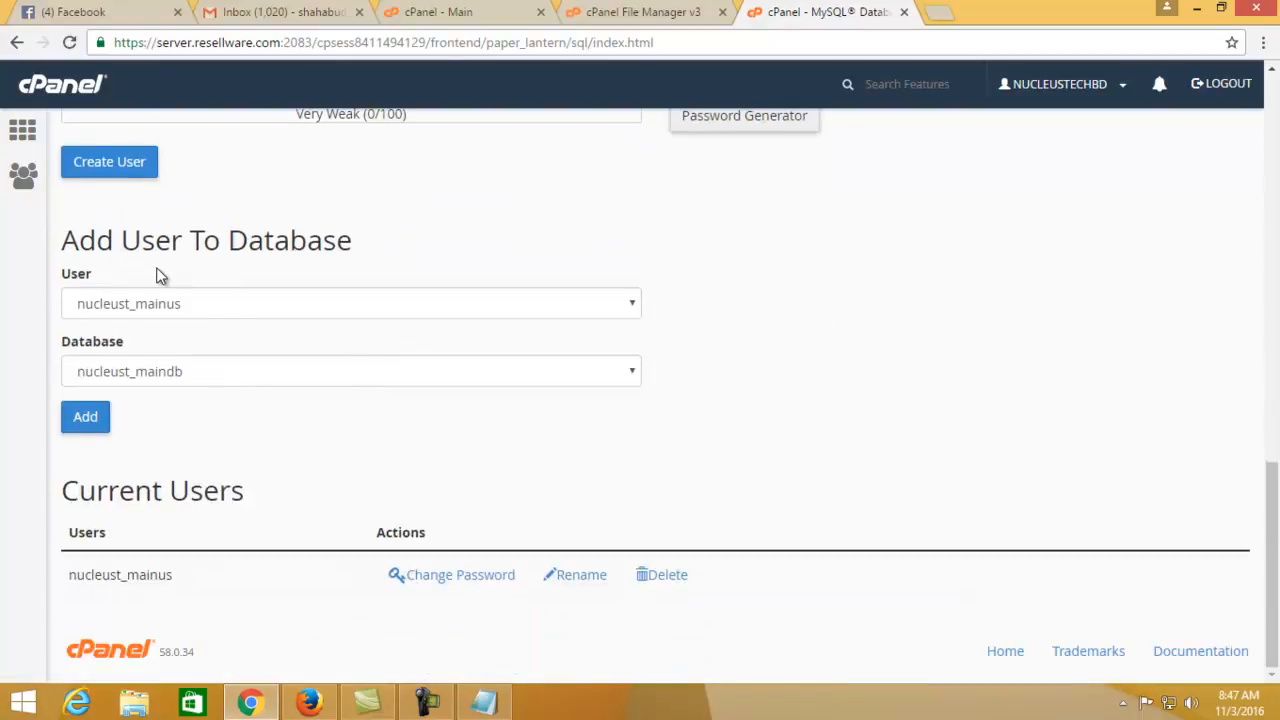
{"action": "left_click", "coordinate": [272, 306]}
{"action": "left_click", "coordinate": [238, 330]}
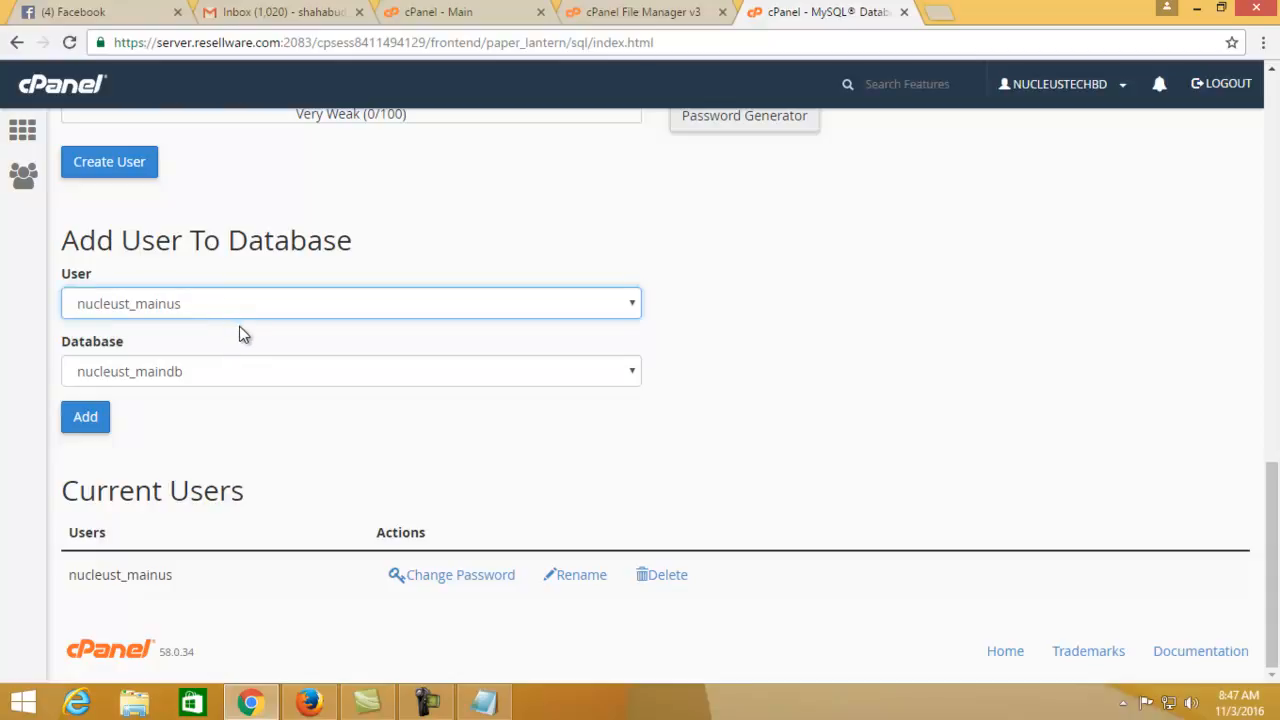
{"action": "left_click", "coordinate": [255, 298]}
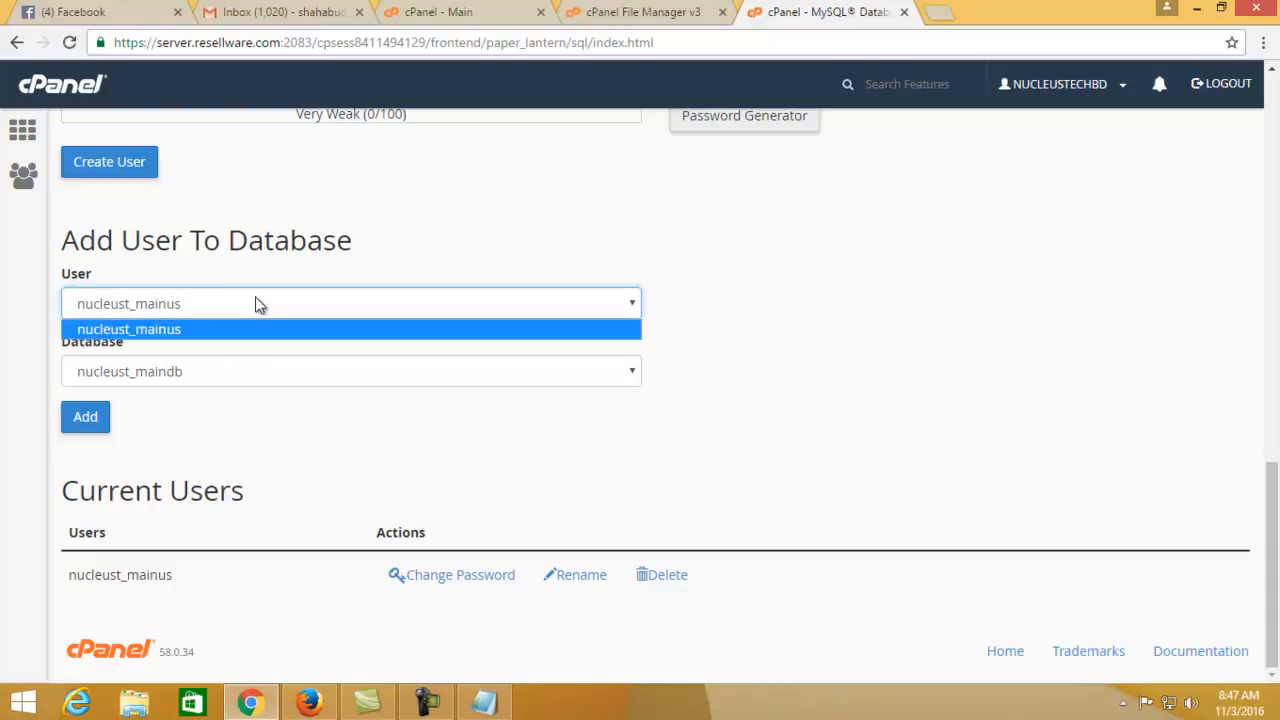
{"action": "left_click", "coordinate": [205, 376]}
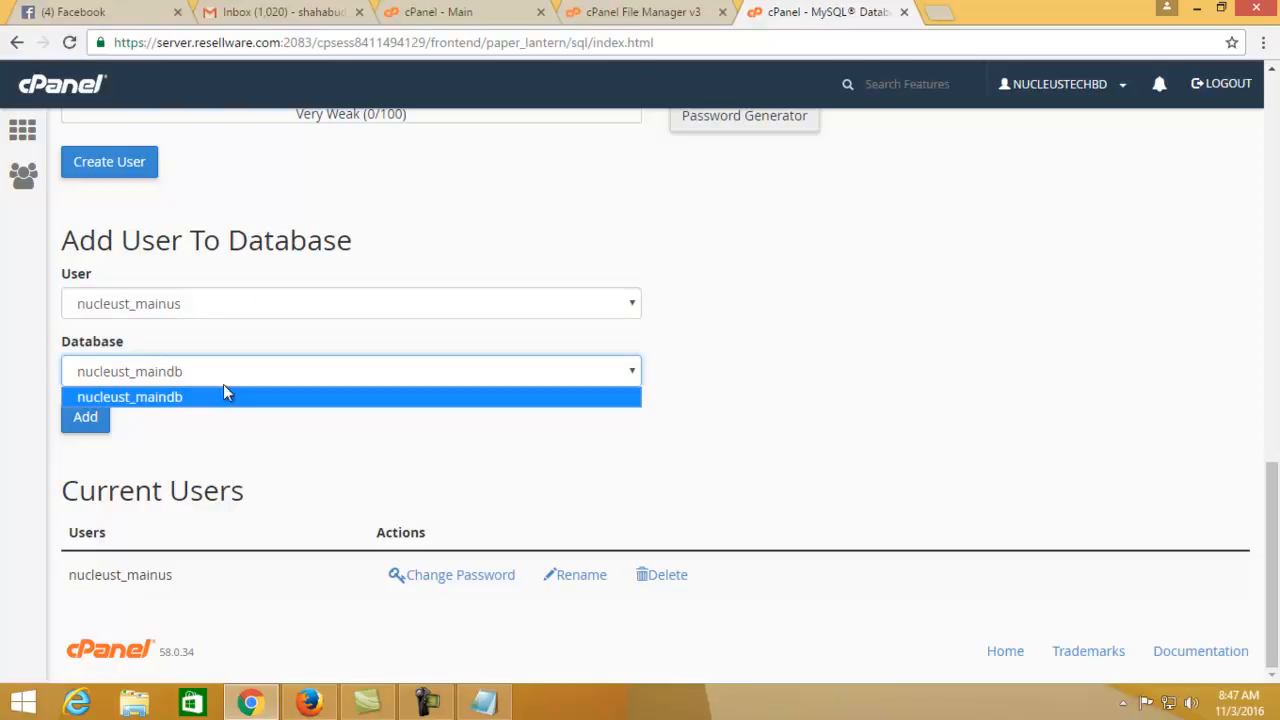
{"action": "left_click", "coordinate": [220, 432]}
{"action": "left_click", "coordinate": [86, 417]}
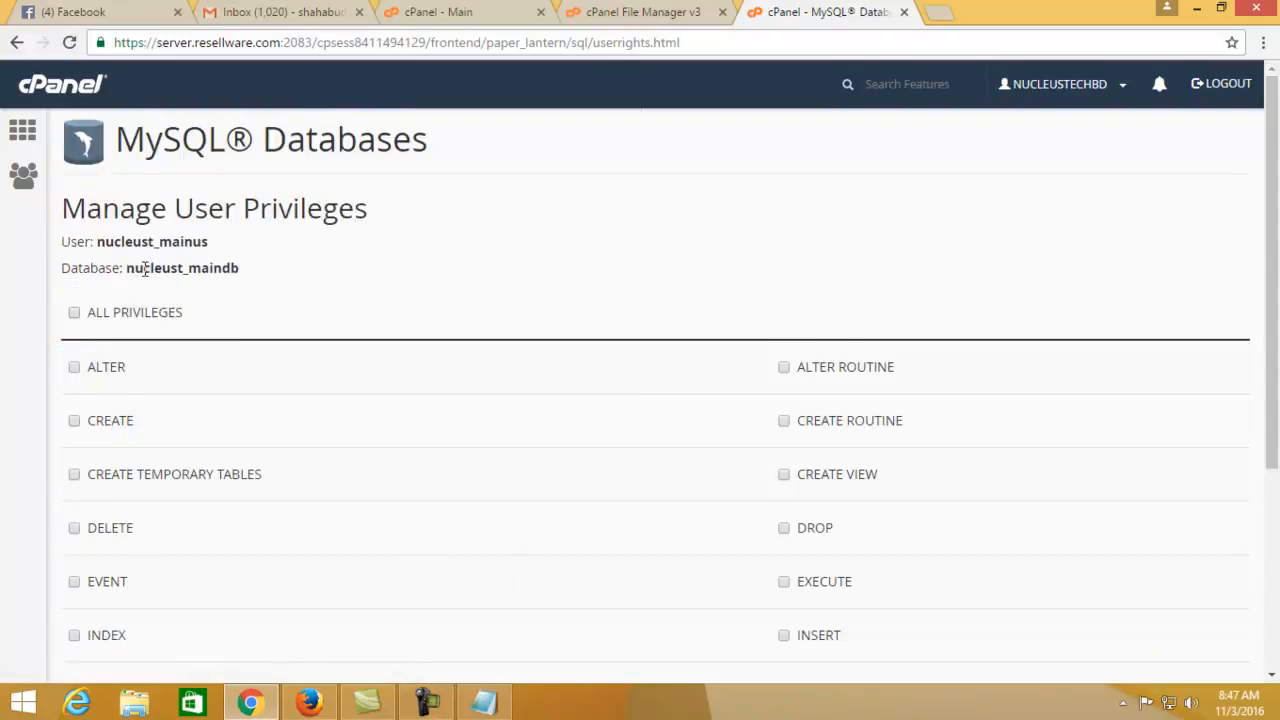
Grant ALL PRIVILEGES, save the changes, and return to the MySQL Databases overview
{"action": "scroll", "coordinate": [146, 323], "scroll_direction": "down", "scroll_amount": 2}
{"action": "scroll", "coordinate": [134, 217], "scroll_direction": "up", "scroll_amount": 1}
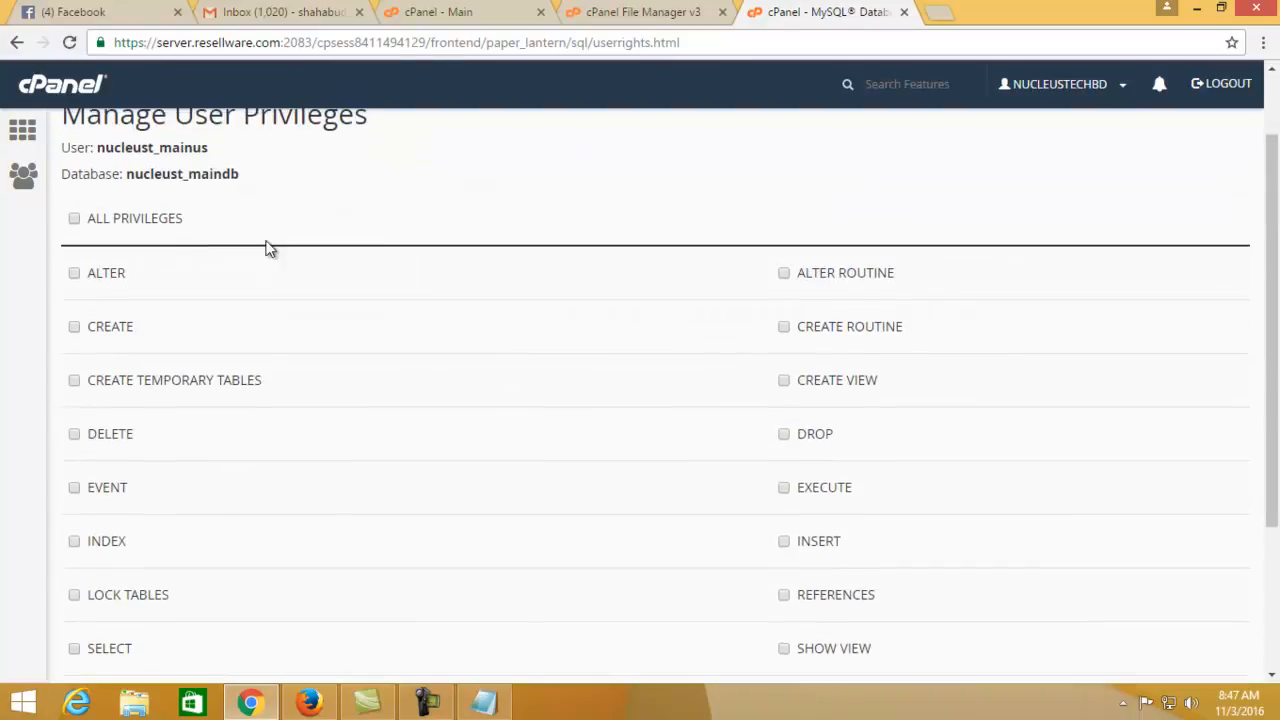
{"action": "left_click", "coordinate": [74, 218]}
{"action": "scroll", "coordinate": [131, 255], "scroll_direction": "down", "scroll_amount": 1}
{"action": "scroll", "coordinate": [131, 255], "scroll_direction": "down", "scroll_amount": 2}
{"action": "left_click", "coordinate": [130, 553]}
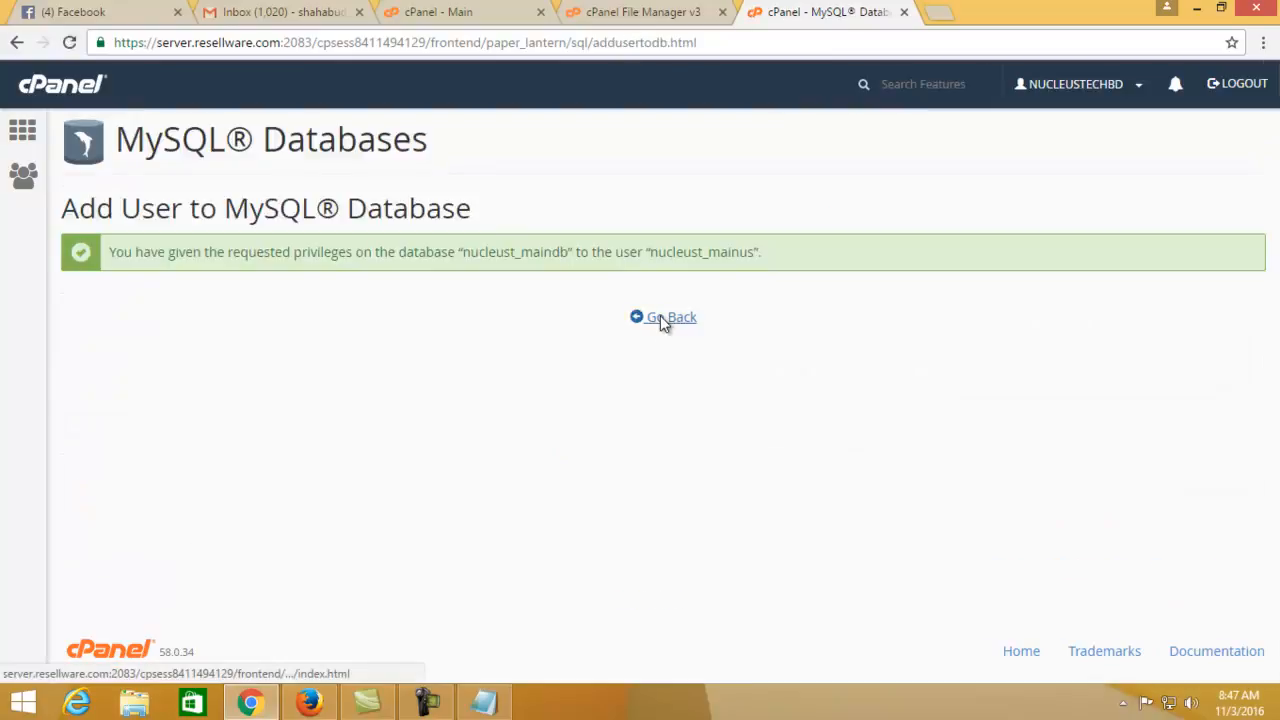
{"action": "left_click", "coordinate": [661, 320]}
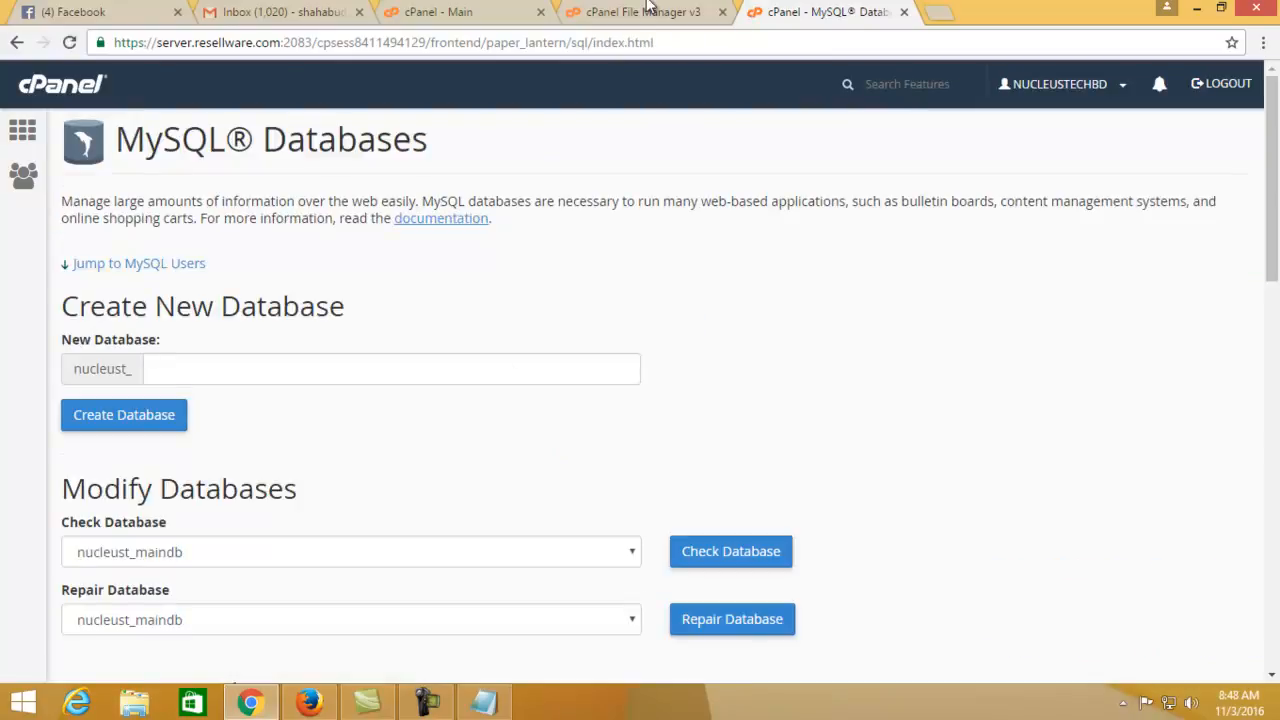
{"action": "scroll", "coordinate": [546, 242], "scroll_direction": "down", "scroll_amount": 3}
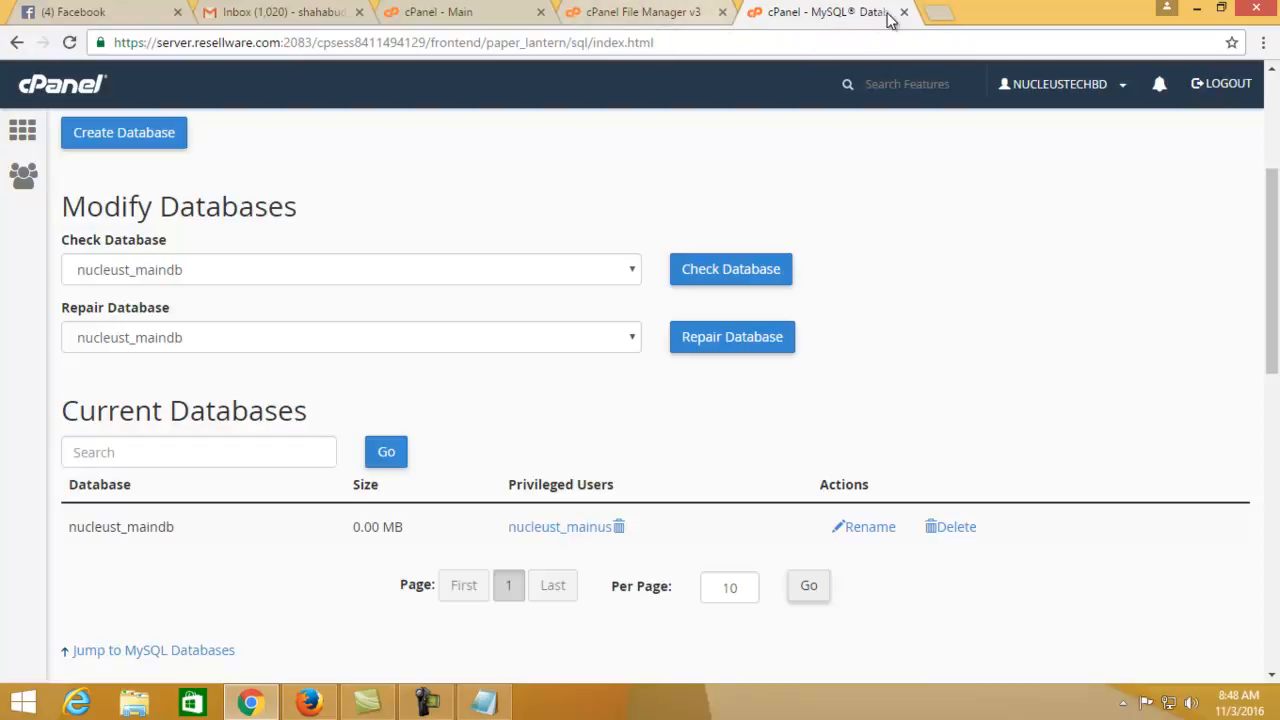
{"action": "left_click", "coordinate": [948, 14]}
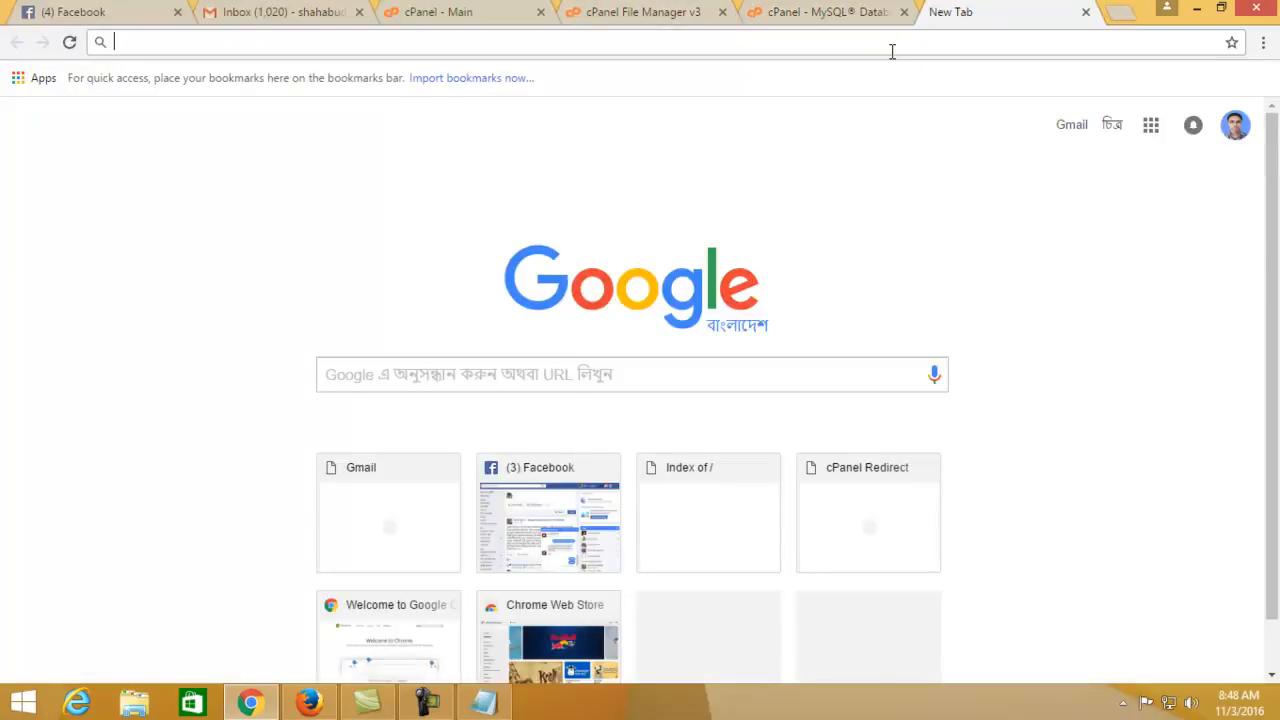
Search 'wordpress download' and start downloading the WordPress 4.6.1 zip from wordpress.org/download
{"action": "type", "text": "wo"}
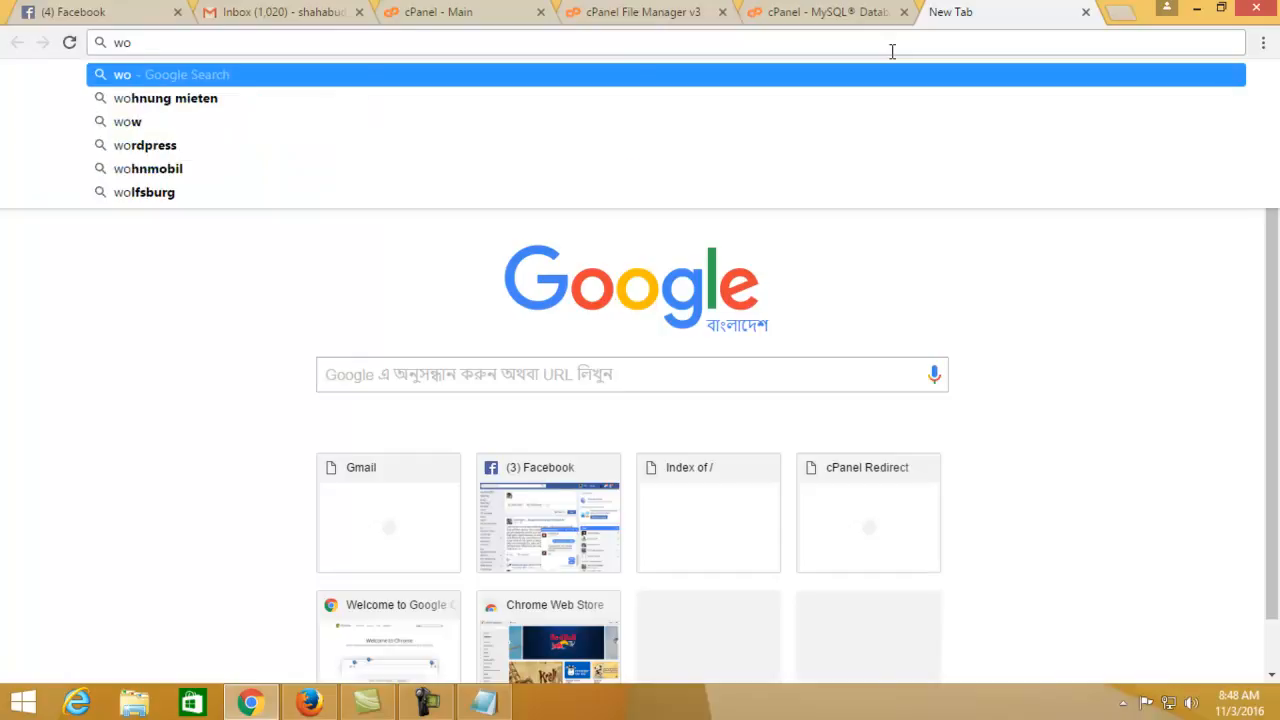
{"action": "type", "text": "rdp"}
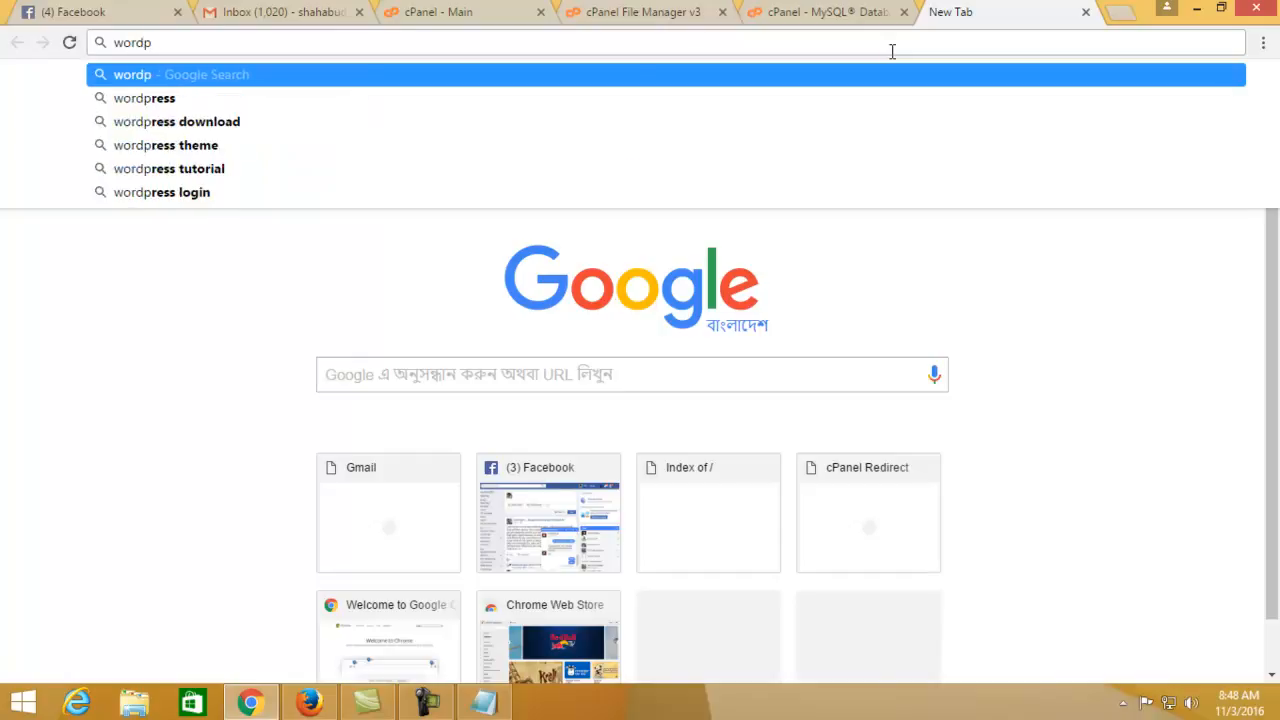
{"action": "key", "text": "Down"}
{"action": "key", "text": "Down"}
{"action": "key", "text": "Return"}
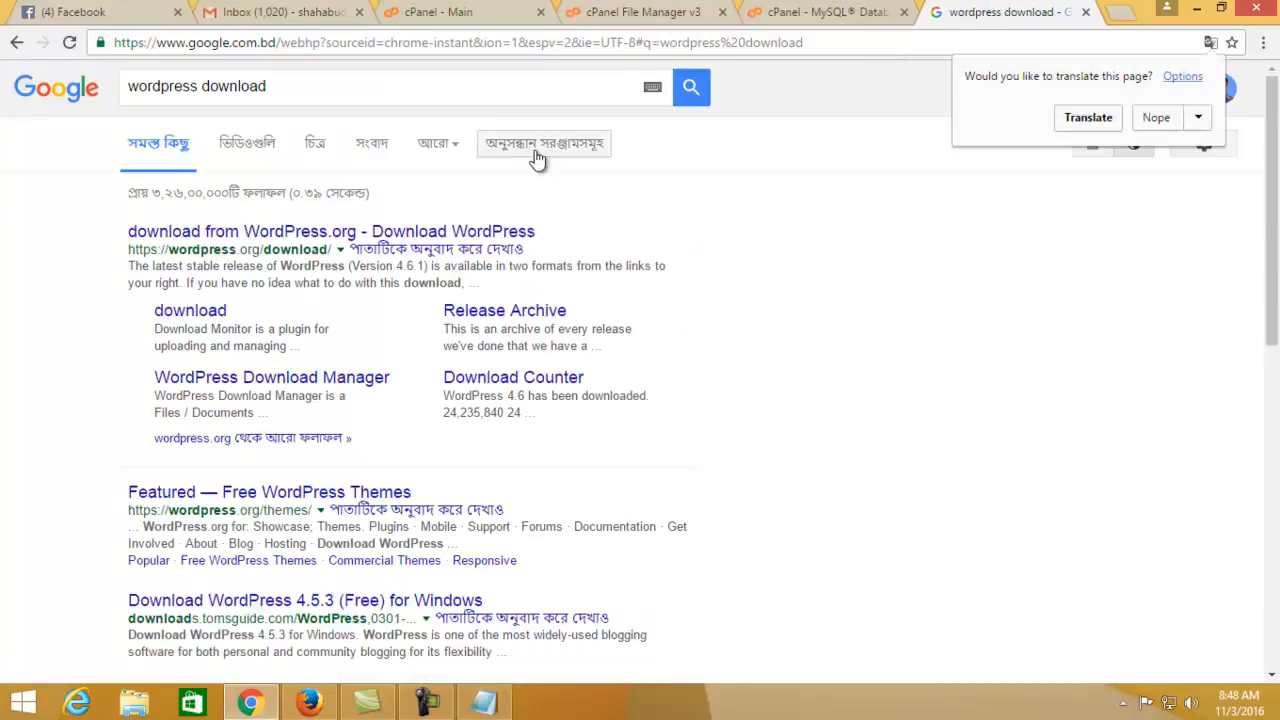
{"action": "left_click", "coordinate": [343, 238]}
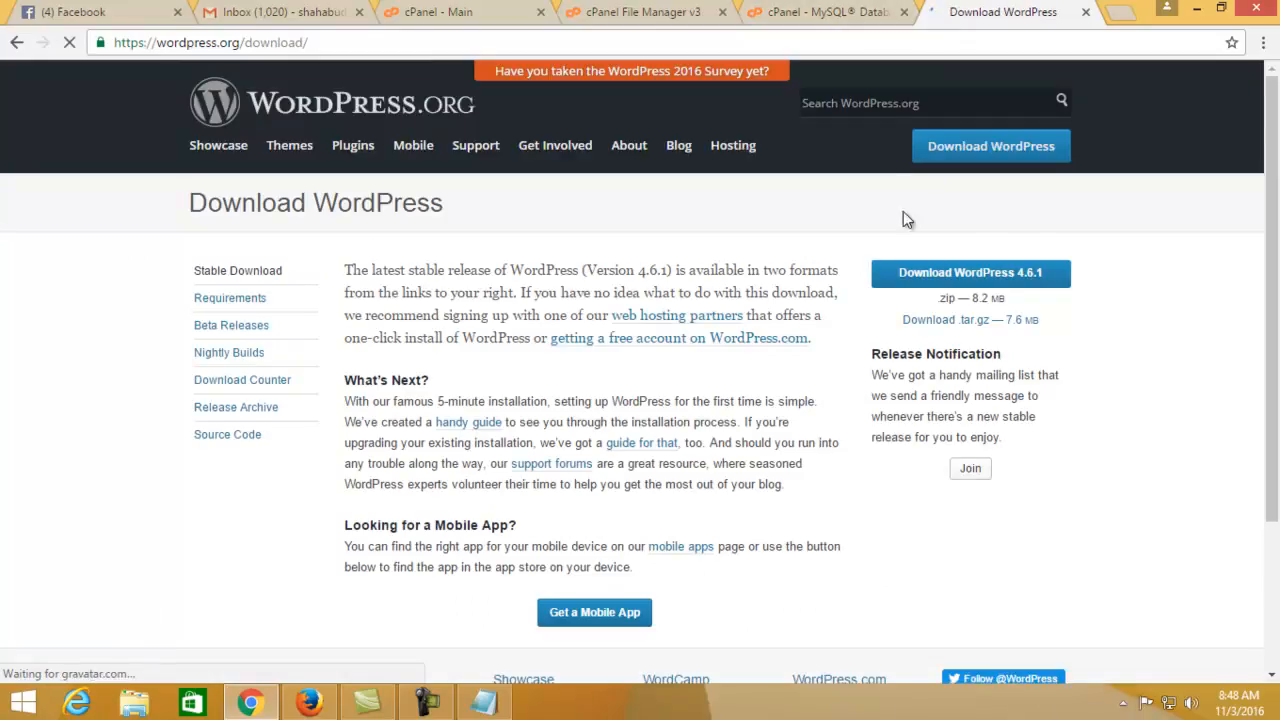
{"action": "left_click", "coordinate": [993, 334]}
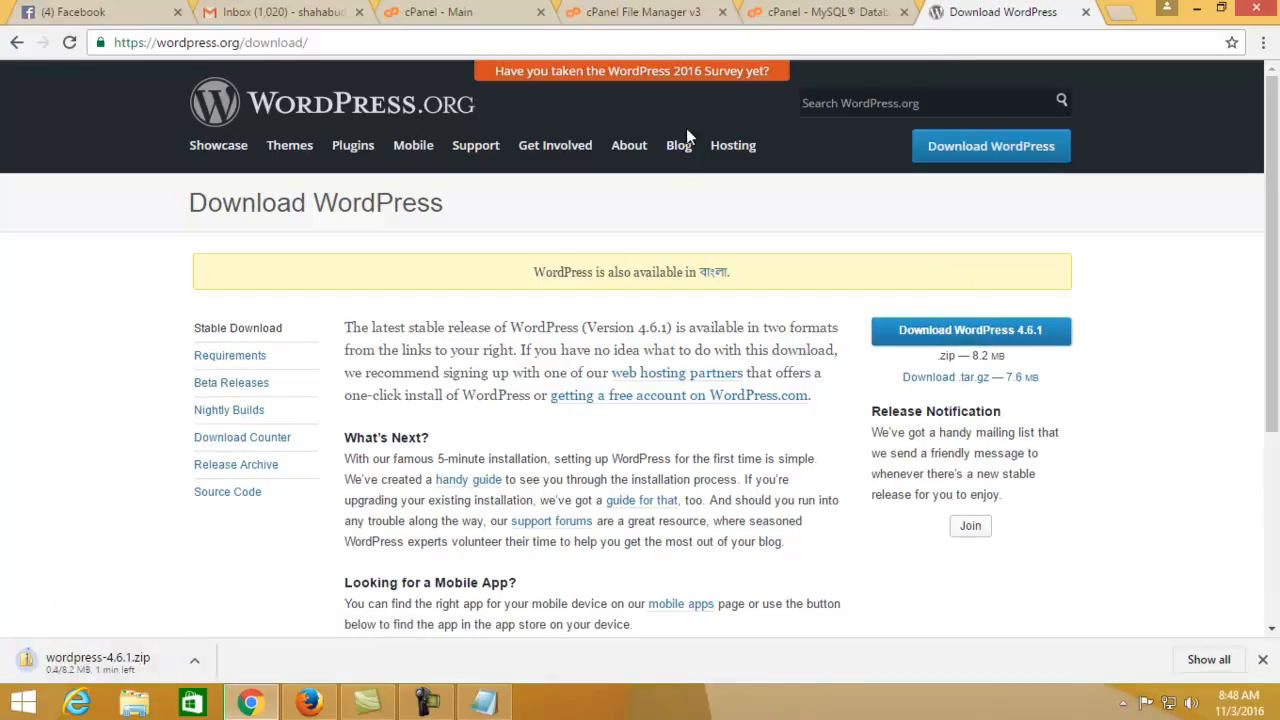
{"action": "left_click", "coordinate": [826, 12]}
{"action": "left_click", "coordinate": [1018, 8]}
Switch between the MySQL Databases, File Manager and cPanel Main tabs, reopening File Manager
{"action": "left_click", "coordinate": [755, 12]}
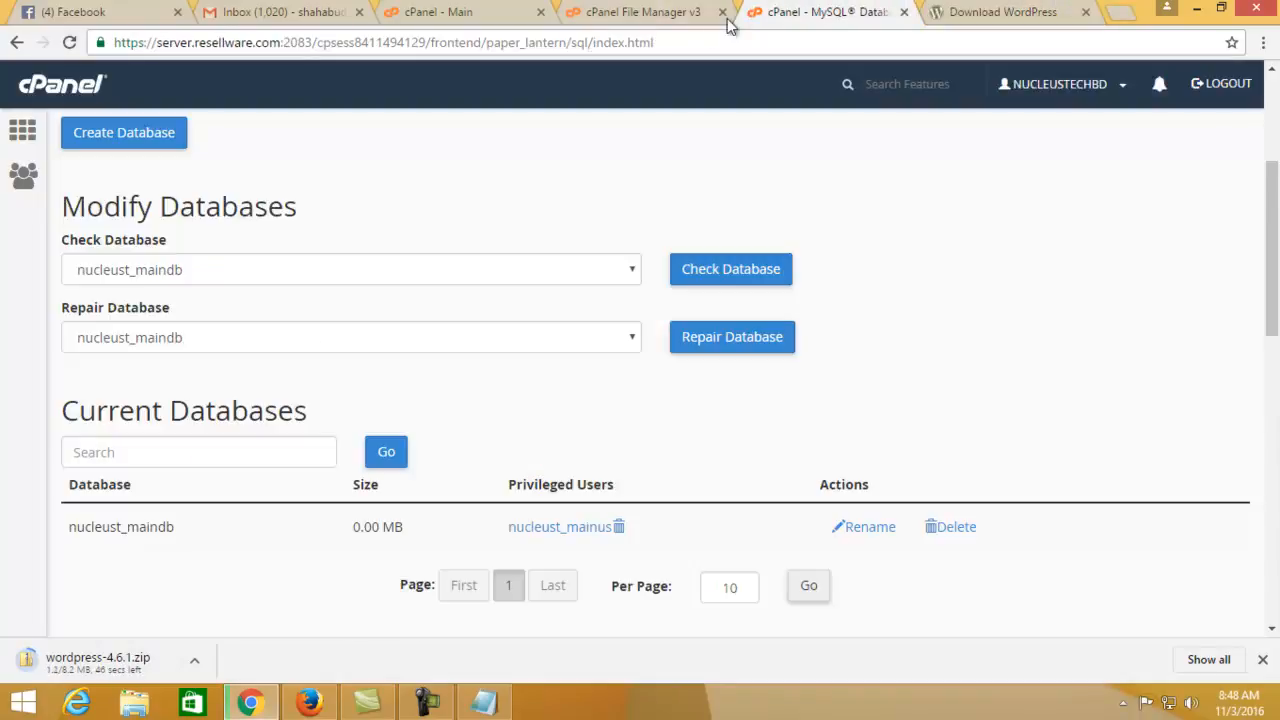
{"action": "scroll", "coordinate": [509, 403], "scroll_direction": "up", "scroll_amount": 3}
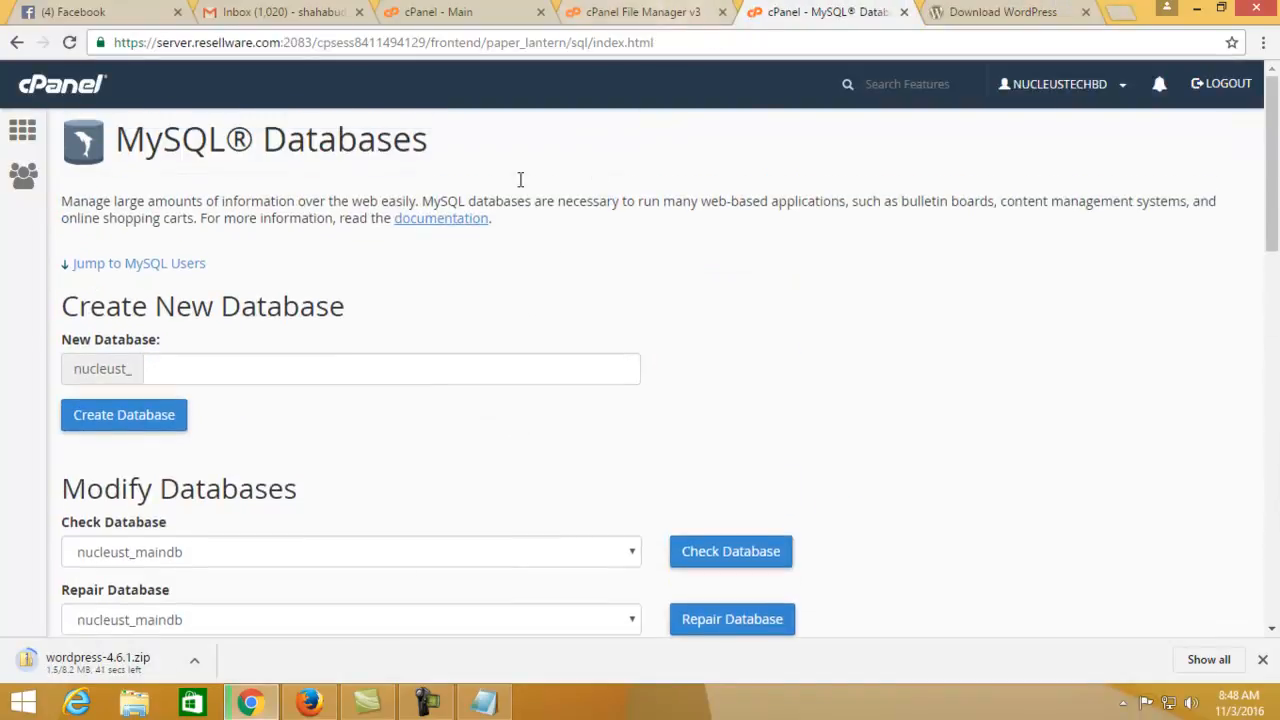
{"action": "left_click", "coordinate": [662, 10]}
{"action": "left_click", "coordinate": [478, 10]}
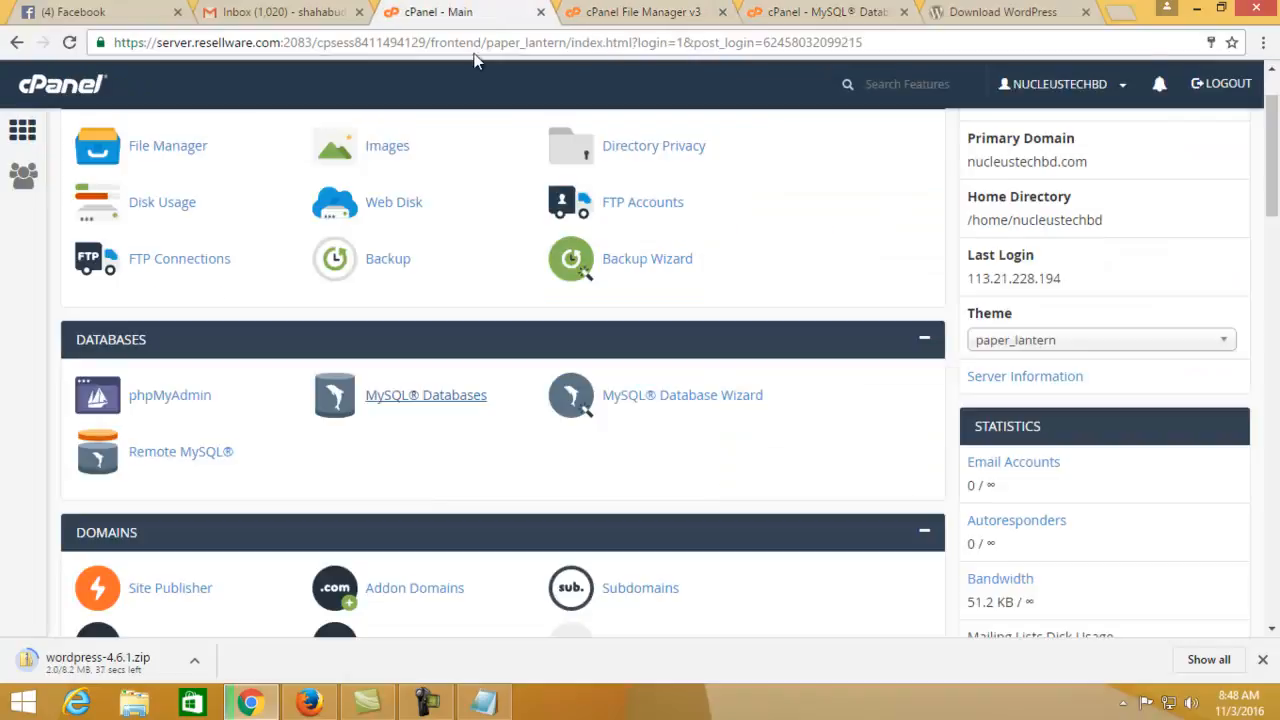
{"action": "scroll", "coordinate": [212, 458], "scroll_direction": "up", "scroll_amount": 2}
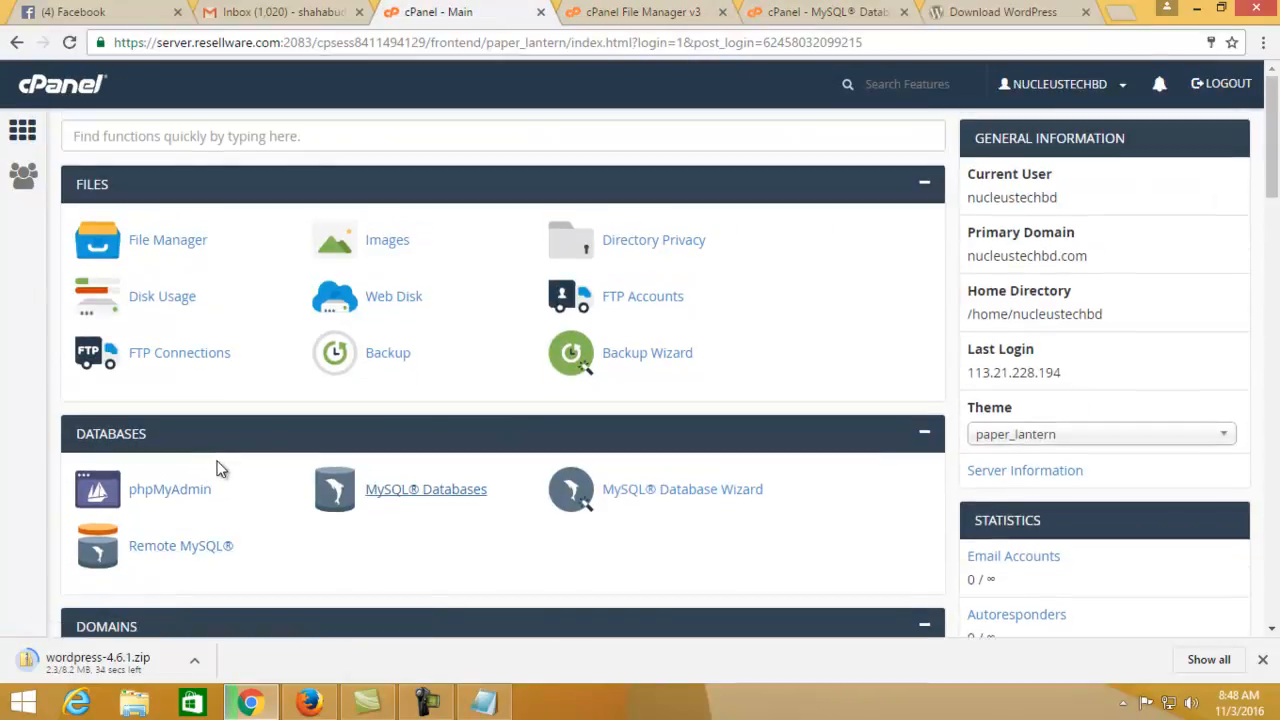
{"action": "left_click", "coordinate": [185, 258]}
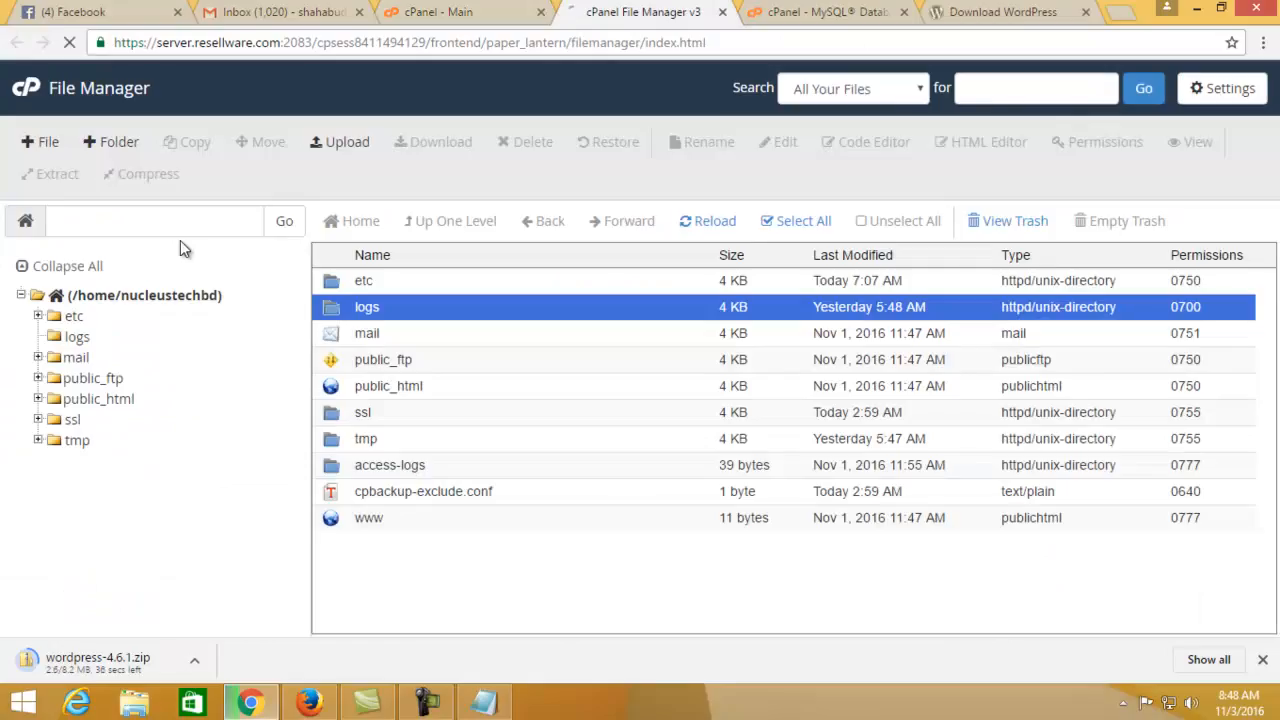
Close the File Manager tab and launch phpMyAdmin from cPanel Main's Databases section
{"action": "left_click", "coordinate": [524, 8]}
{"action": "left_click", "coordinate": [640, 11]}
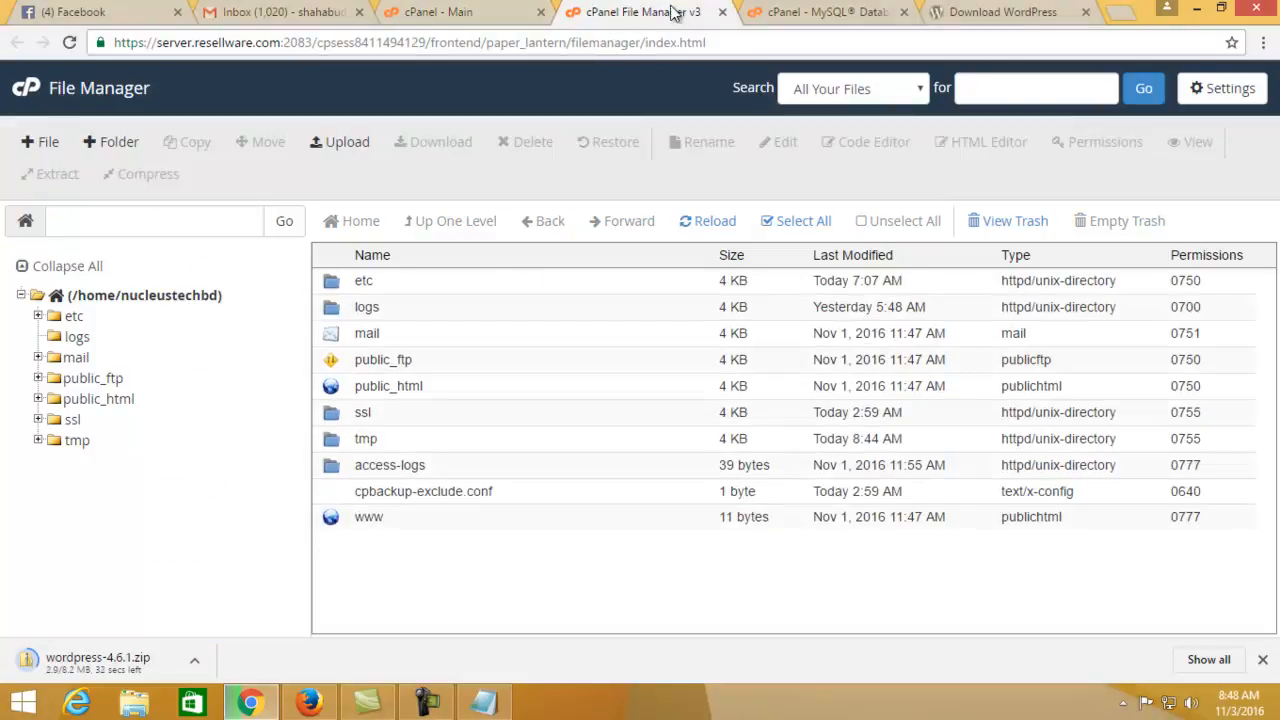
{"action": "left_click", "coordinate": [722, 12]}
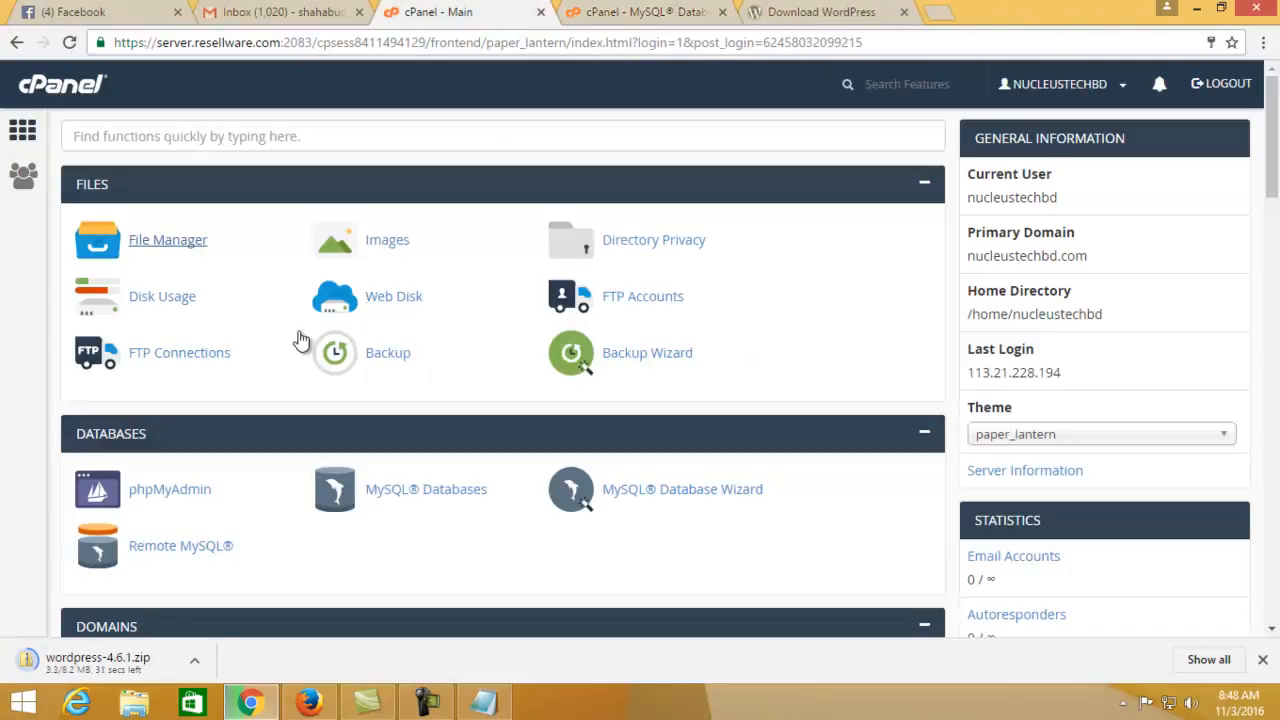
{"action": "scroll", "coordinate": [300, 340], "scroll_direction": "down", "scroll_amount": 3}
{"action": "left_click", "coordinate": [196, 210]}
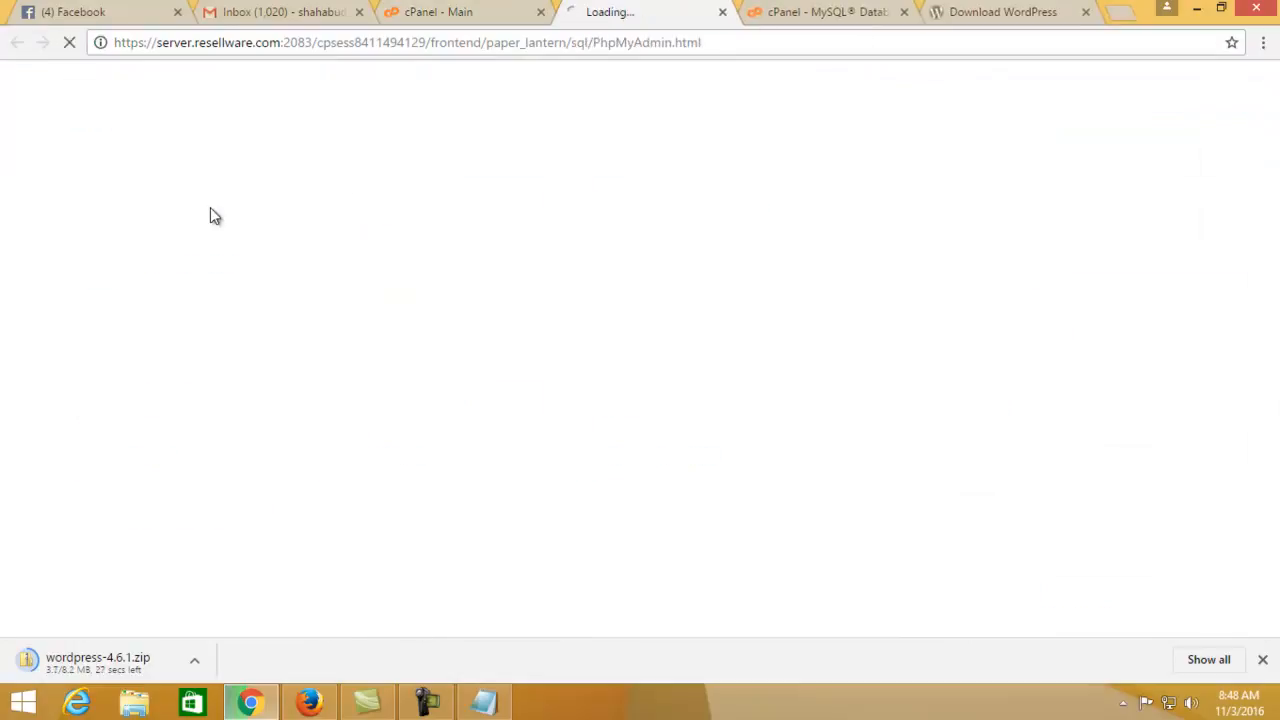